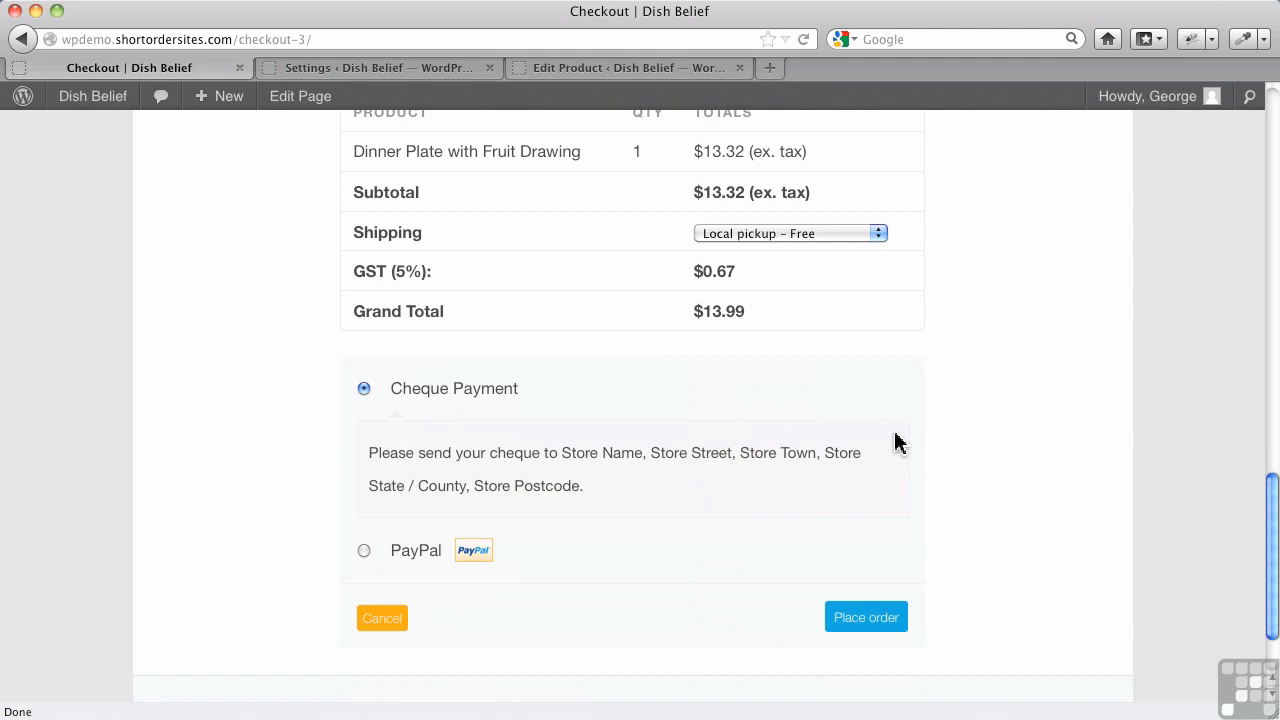
Open the shop's Payment Gateways settings and review the cheque, PayPal Standard and Bank Transfer options.
scroll(865, 432, "down", 2)
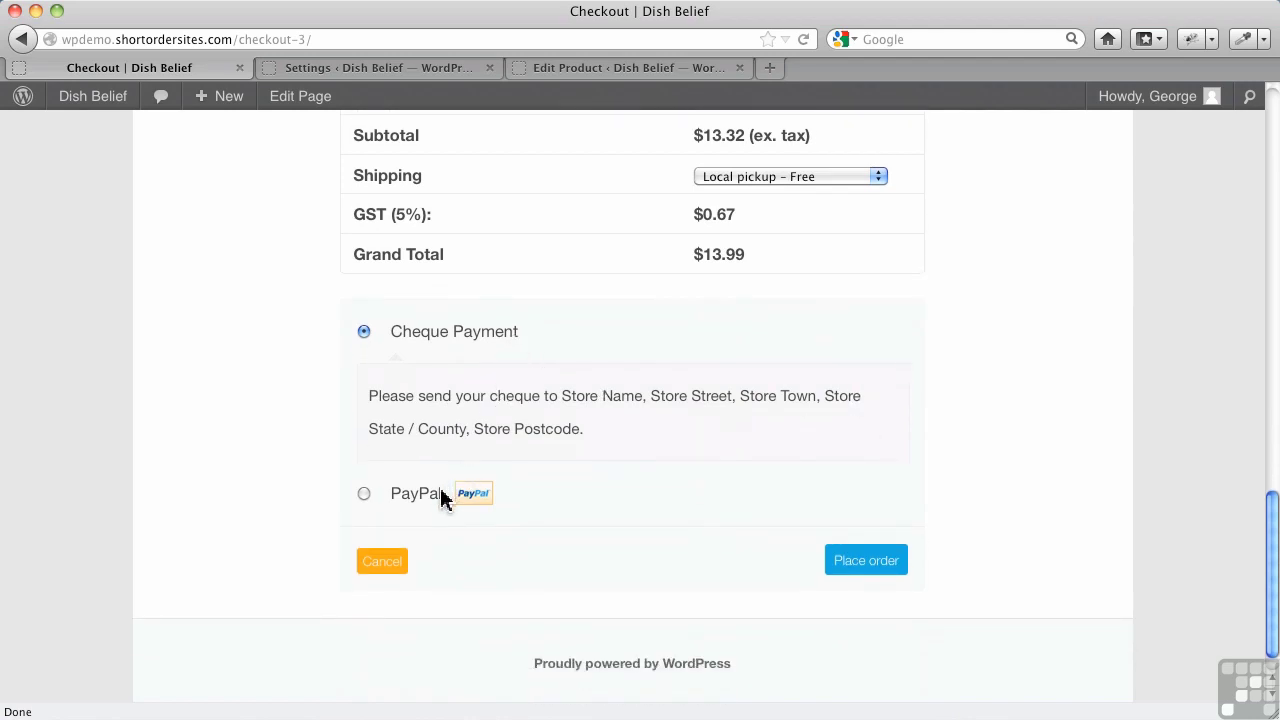
left_click(310, 72)
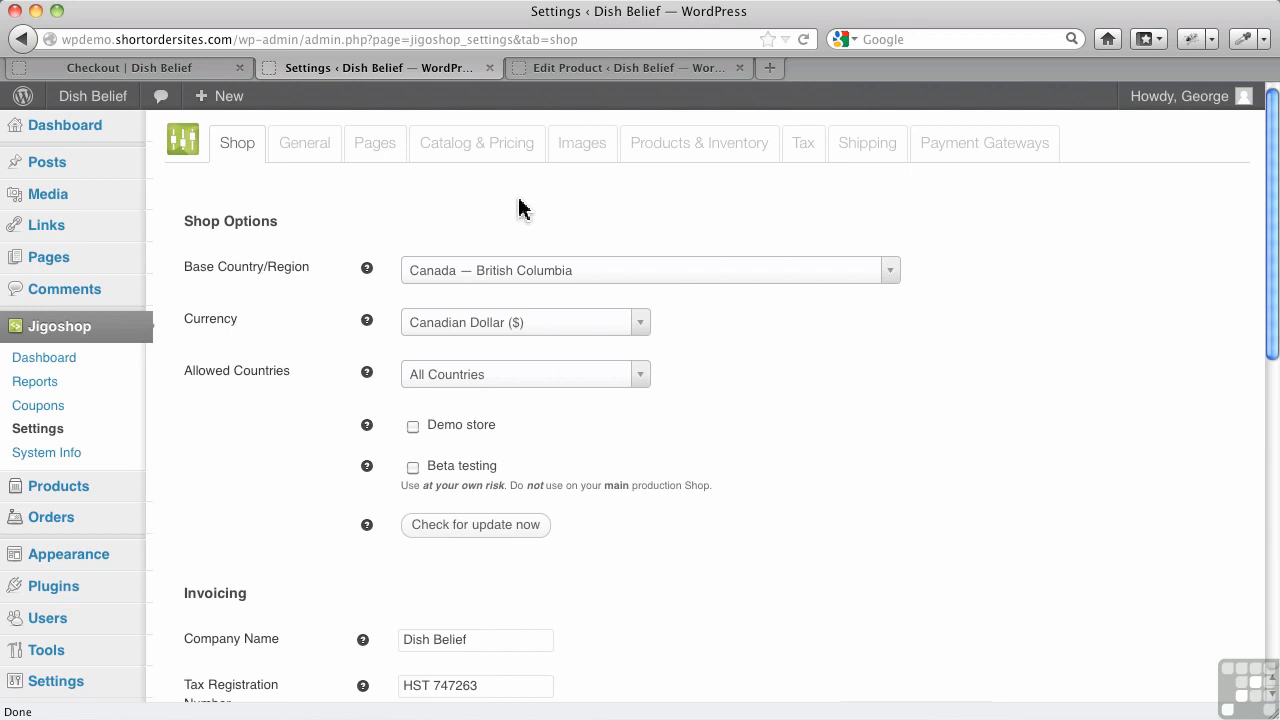
left_click(993, 162)
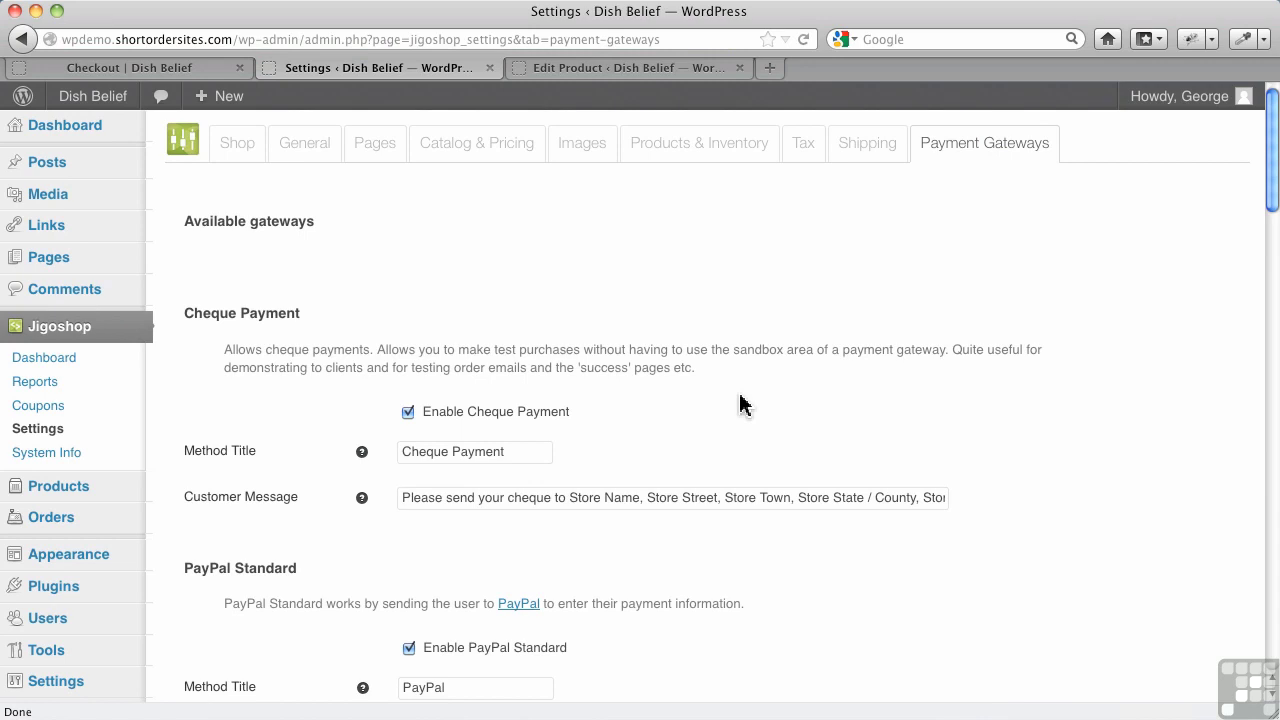
scroll(740, 404, "down", 3)
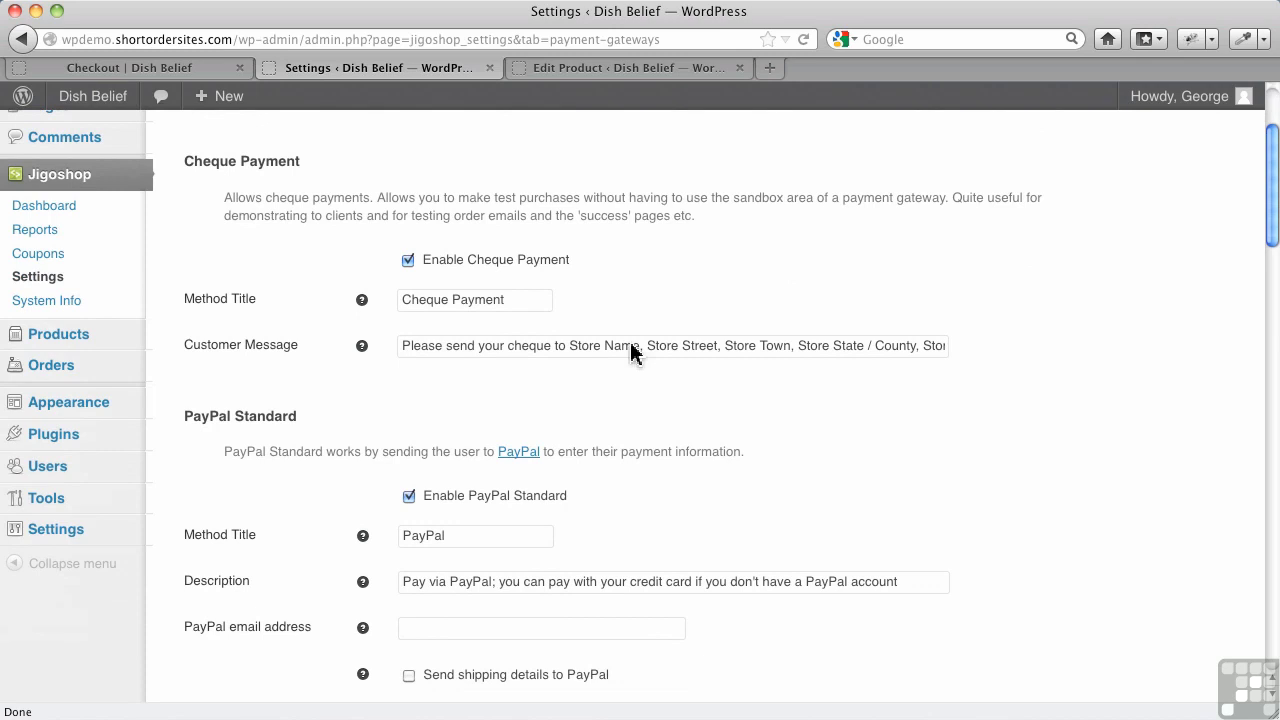
scroll(586, 535, "down", 4)
scroll(586, 535, "down", 9)
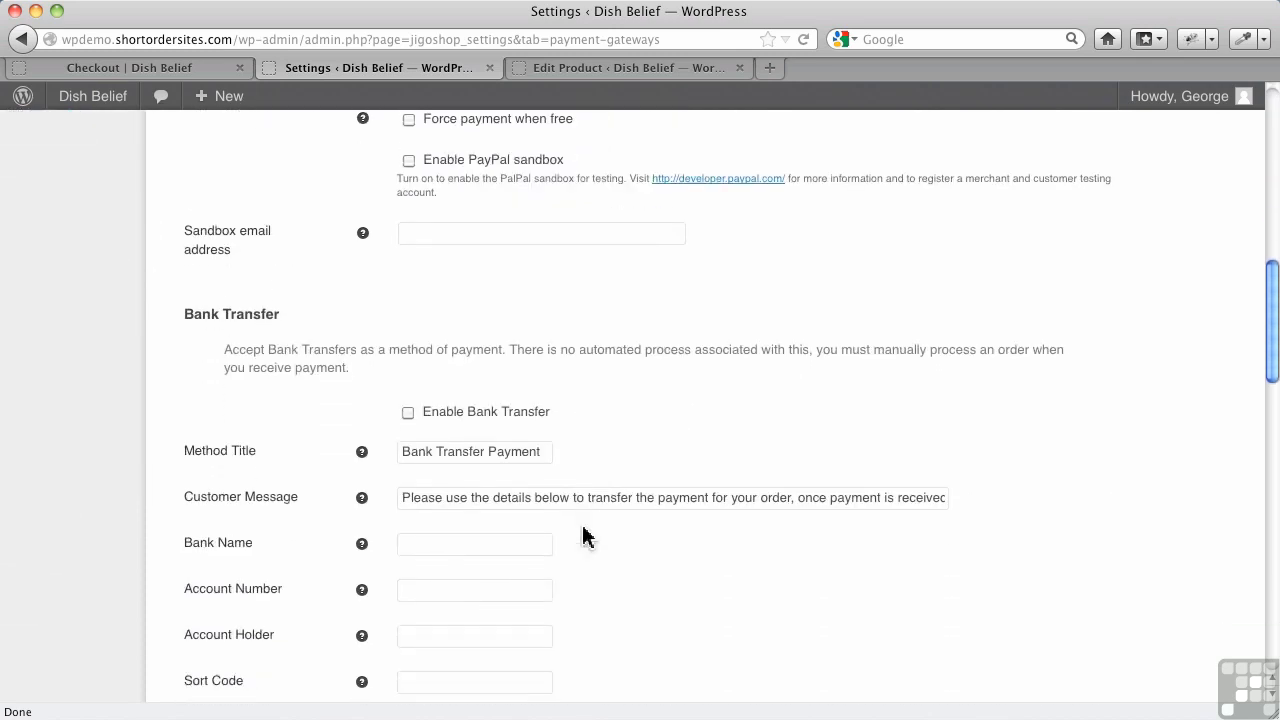
scroll(586, 537, "down", 3)
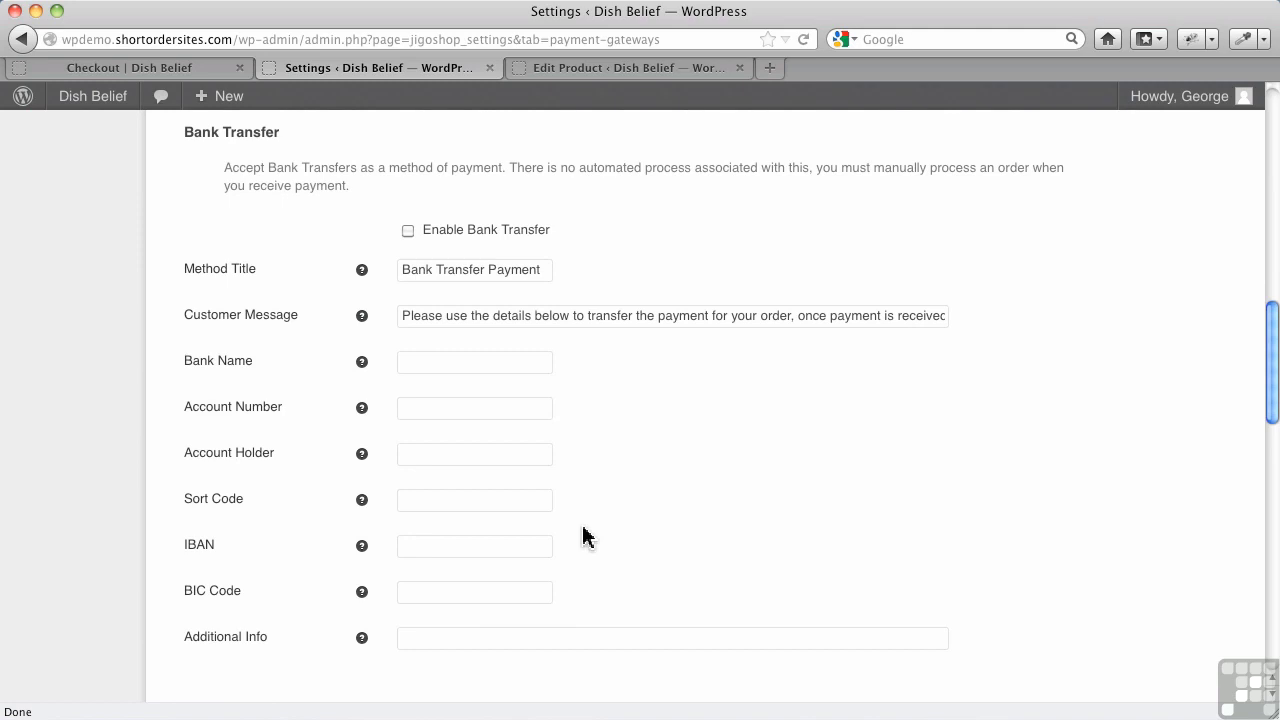
scroll(609, 524, "down", 3)
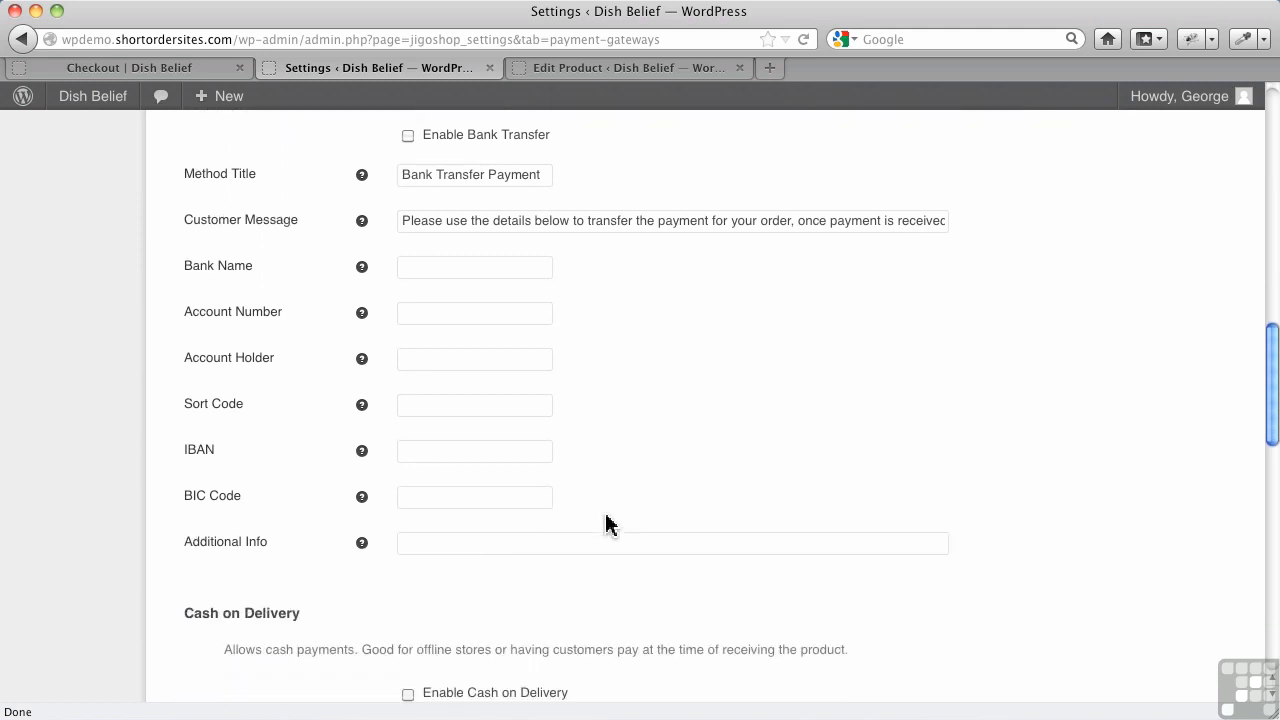
scroll(607, 518, "up", 15)
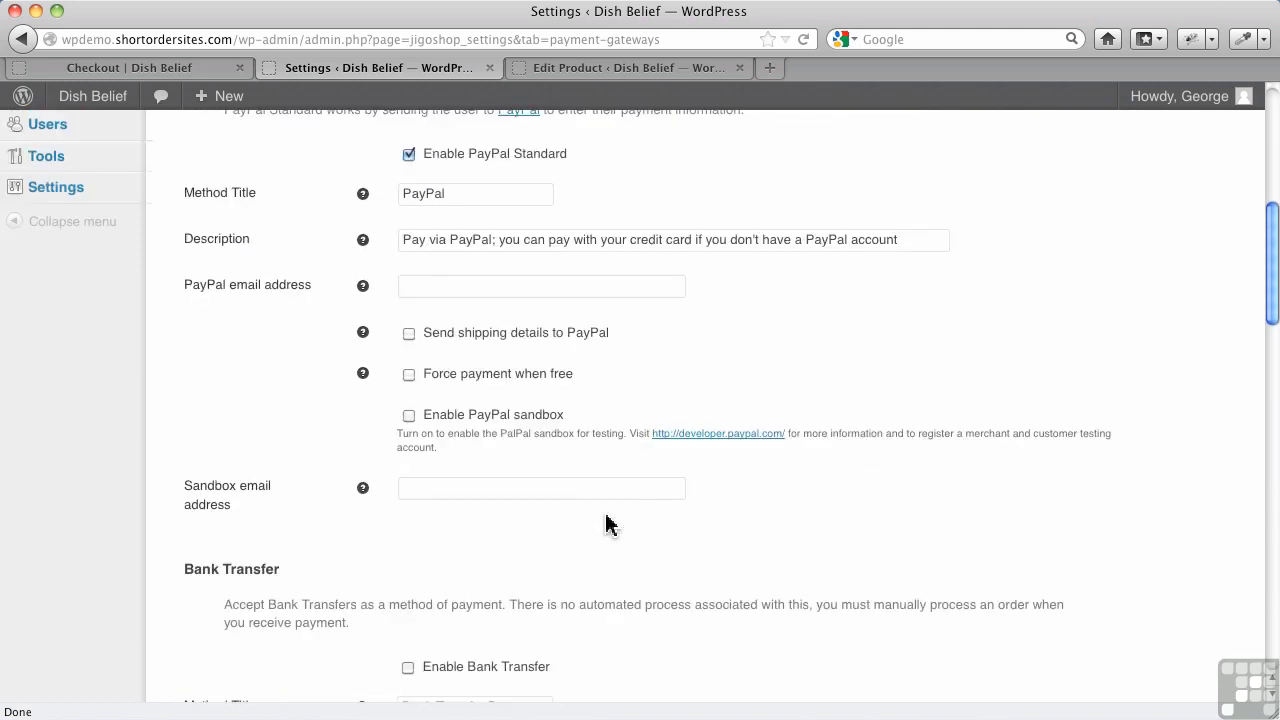
Select PayPal on the checkout page to view its description, and compare the checkout options with the cheque gateway's Method Title setting.
left_click(150, 72)
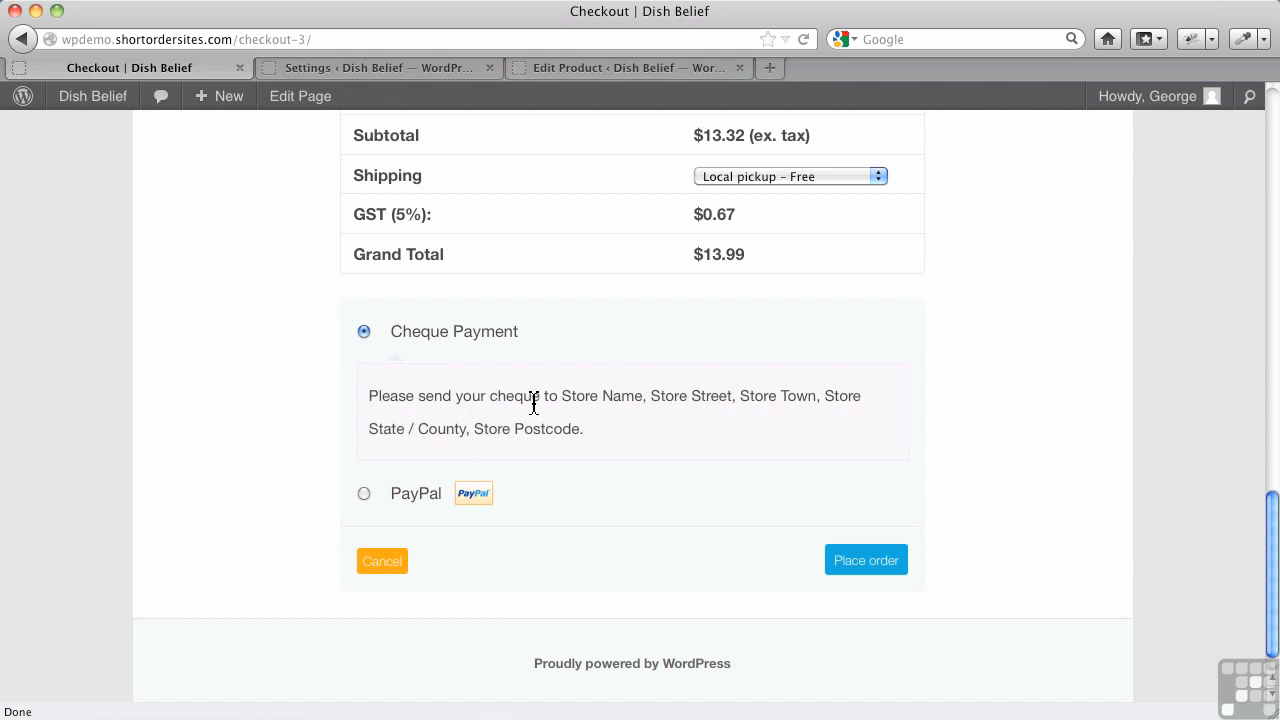
left_click(364, 496)
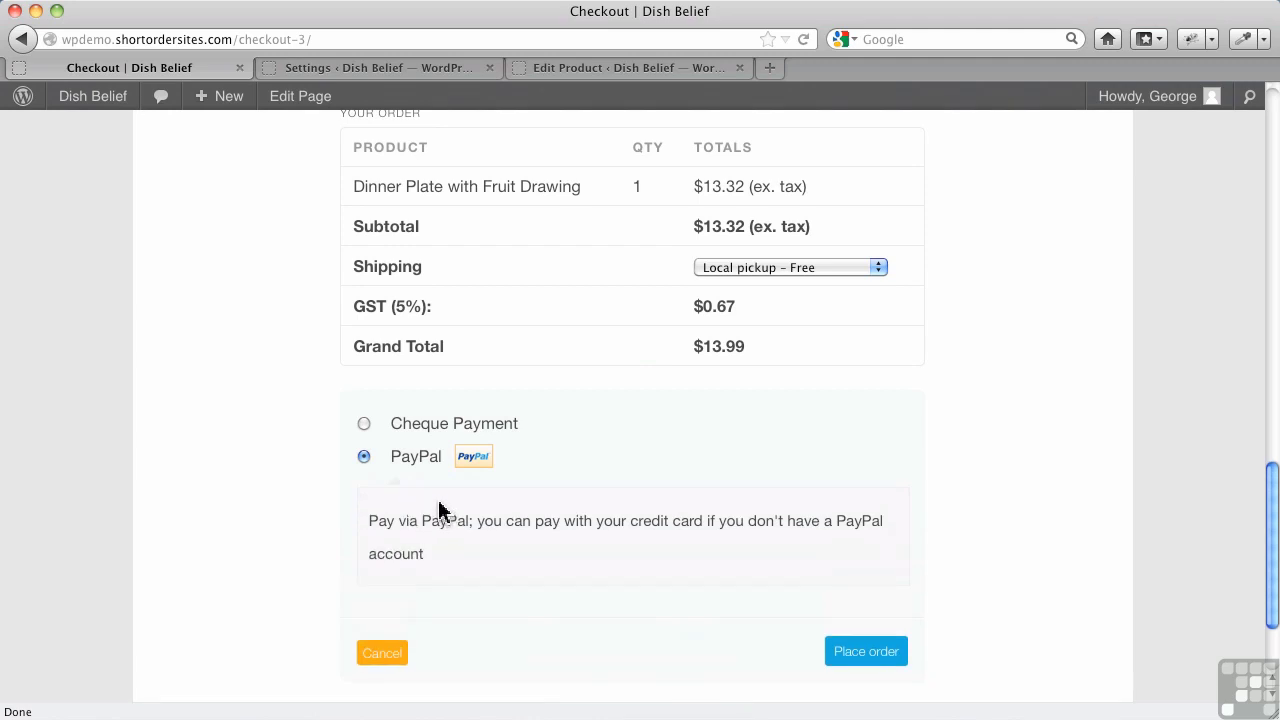
left_click(301, 70)
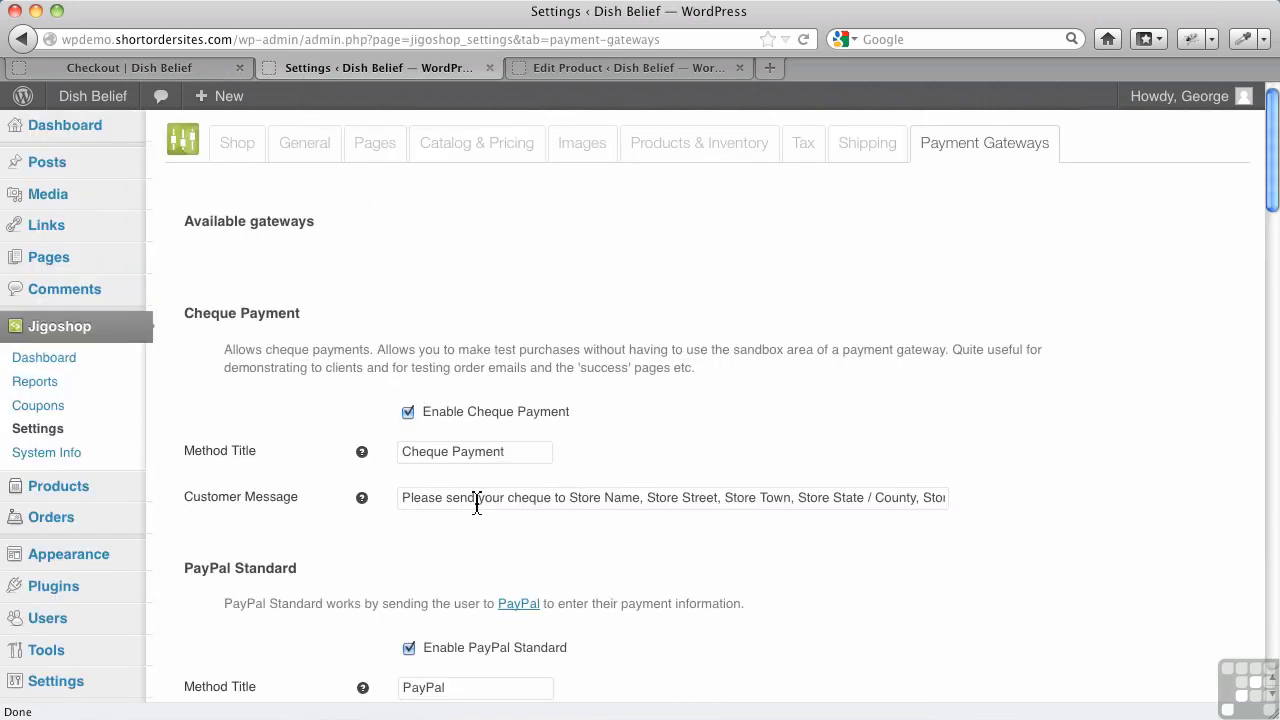
left_click_drag(520, 455, 394, 443)
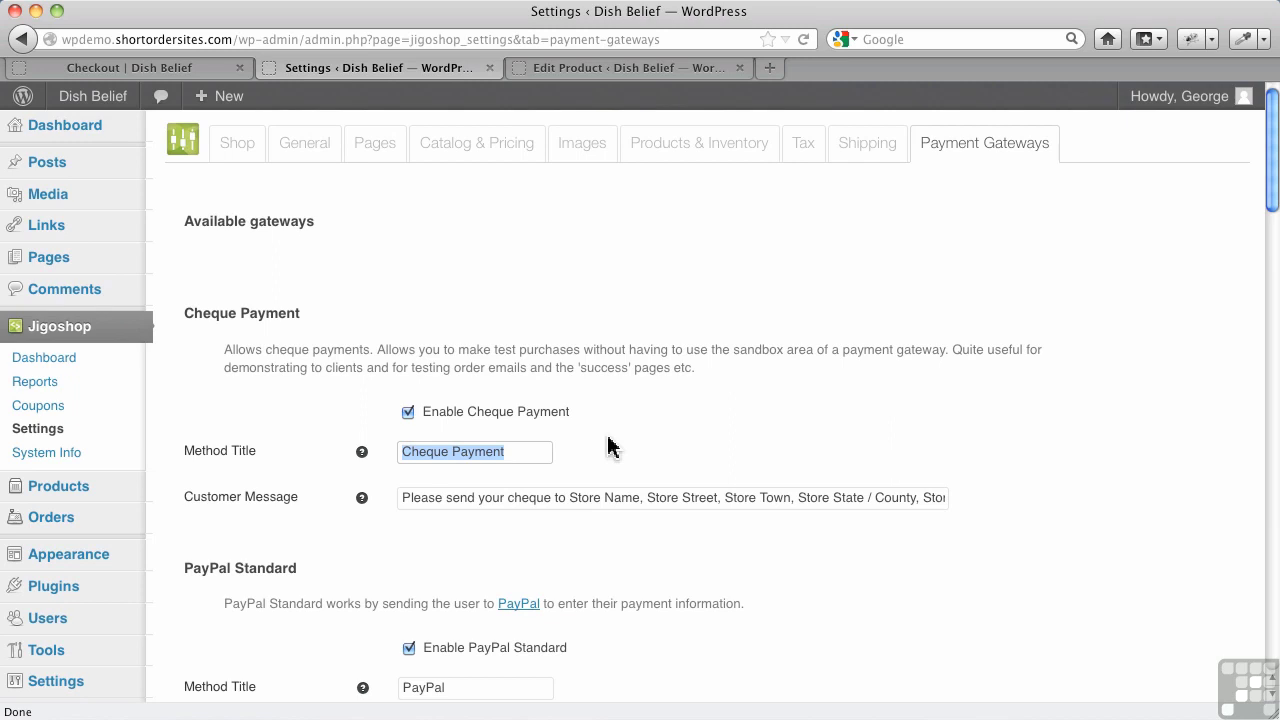
Disable PayPal Standard, save the payment gateway changes, and reload the checkout page to check the offered payment methods.
scroll(488, 350, "down", 3)
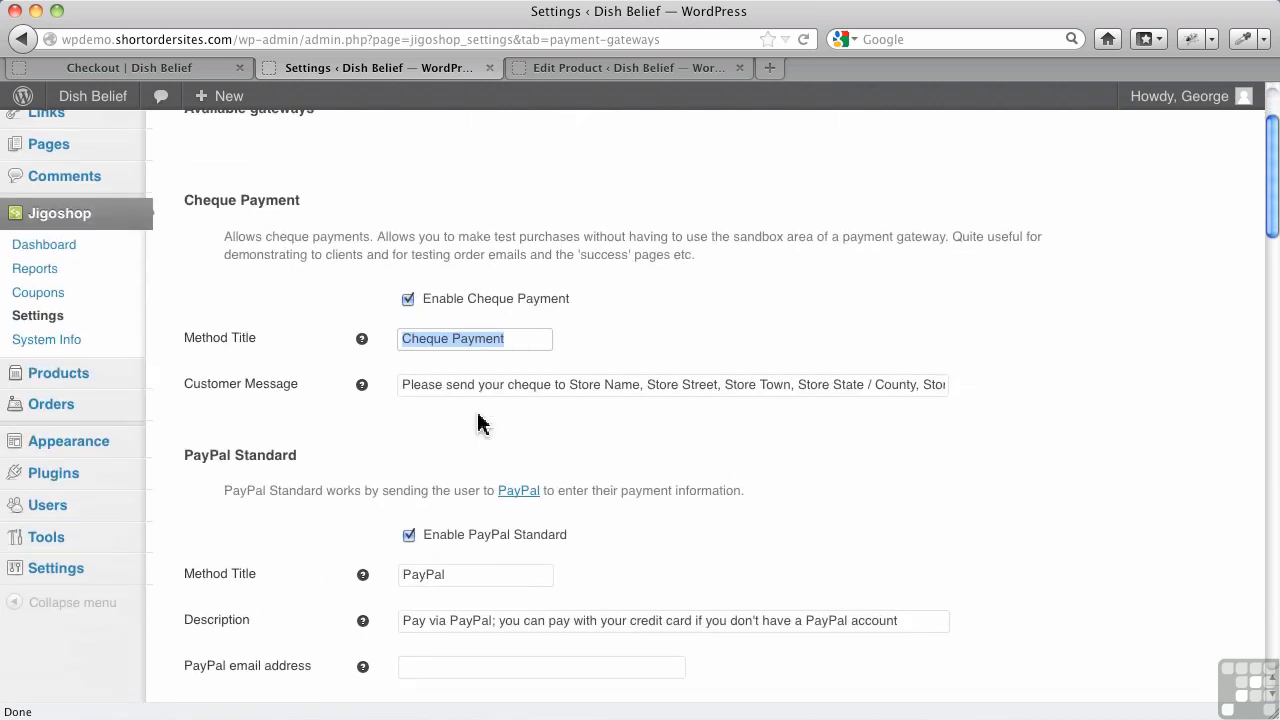
left_click(409, 534)
scroll(560, 509, "down", 10)
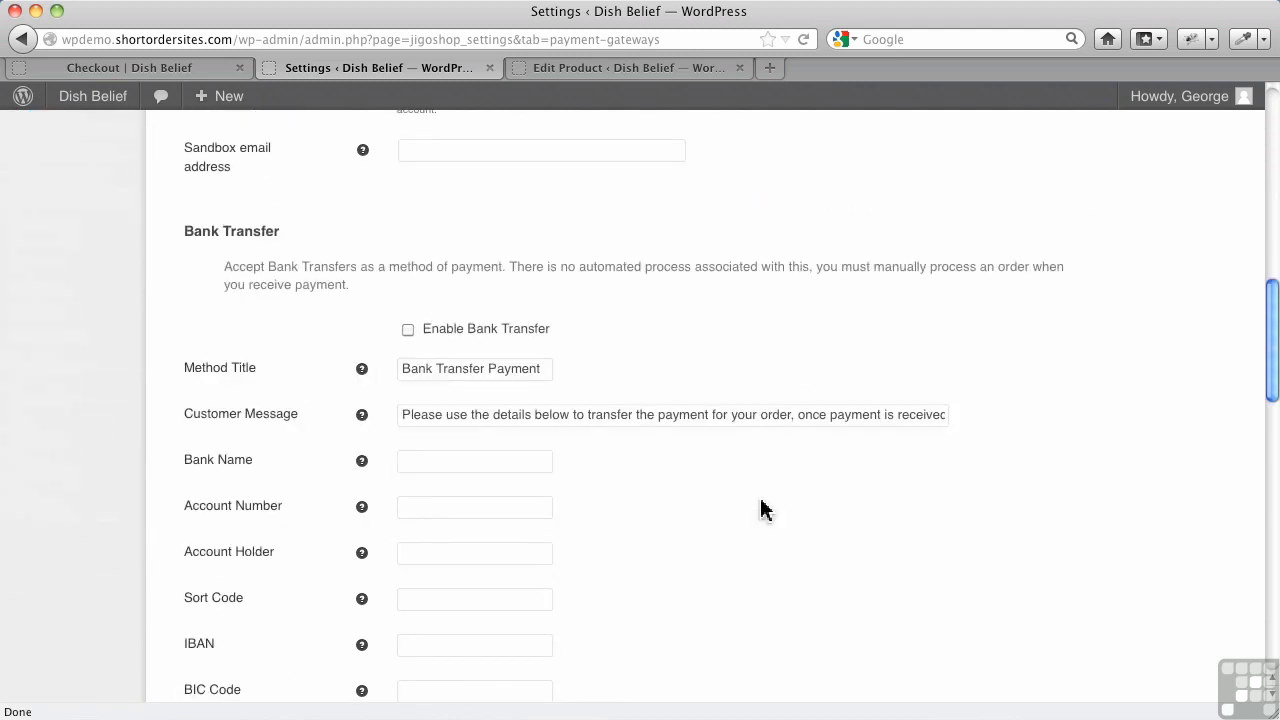
scroll(760, 510, "down", 15)
left_click(1000, 656)
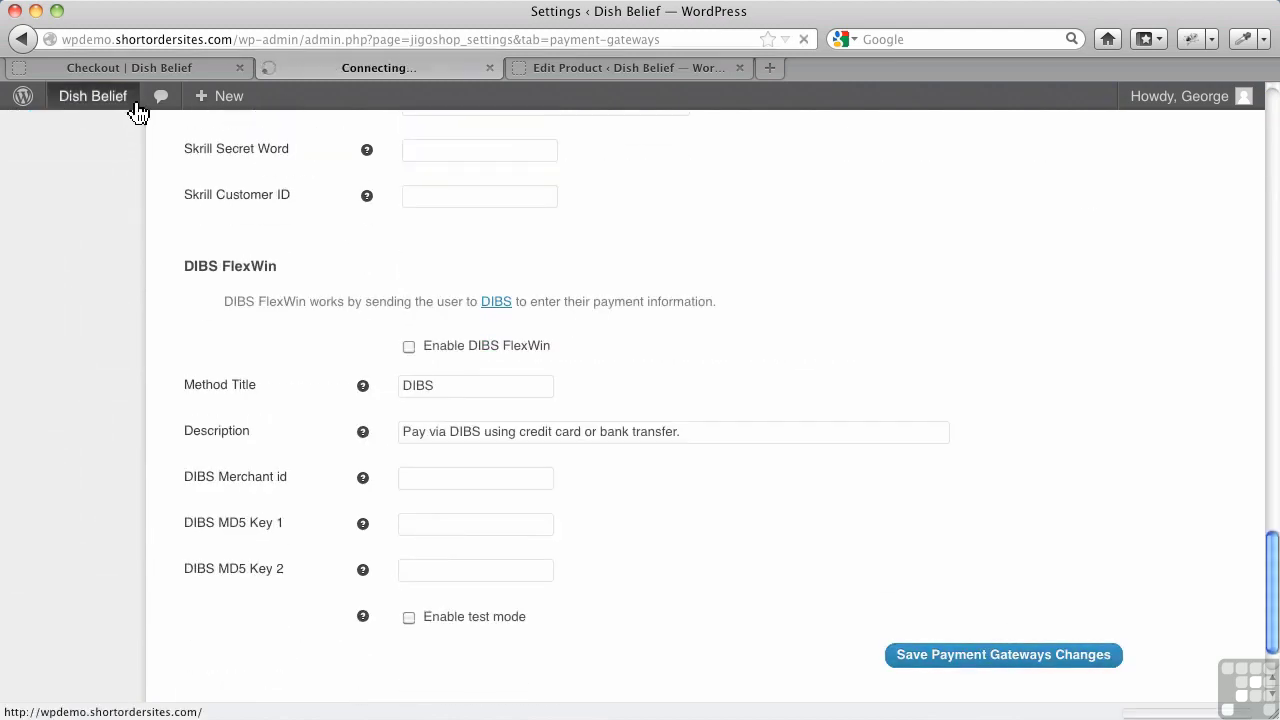
left_click(148, 68)
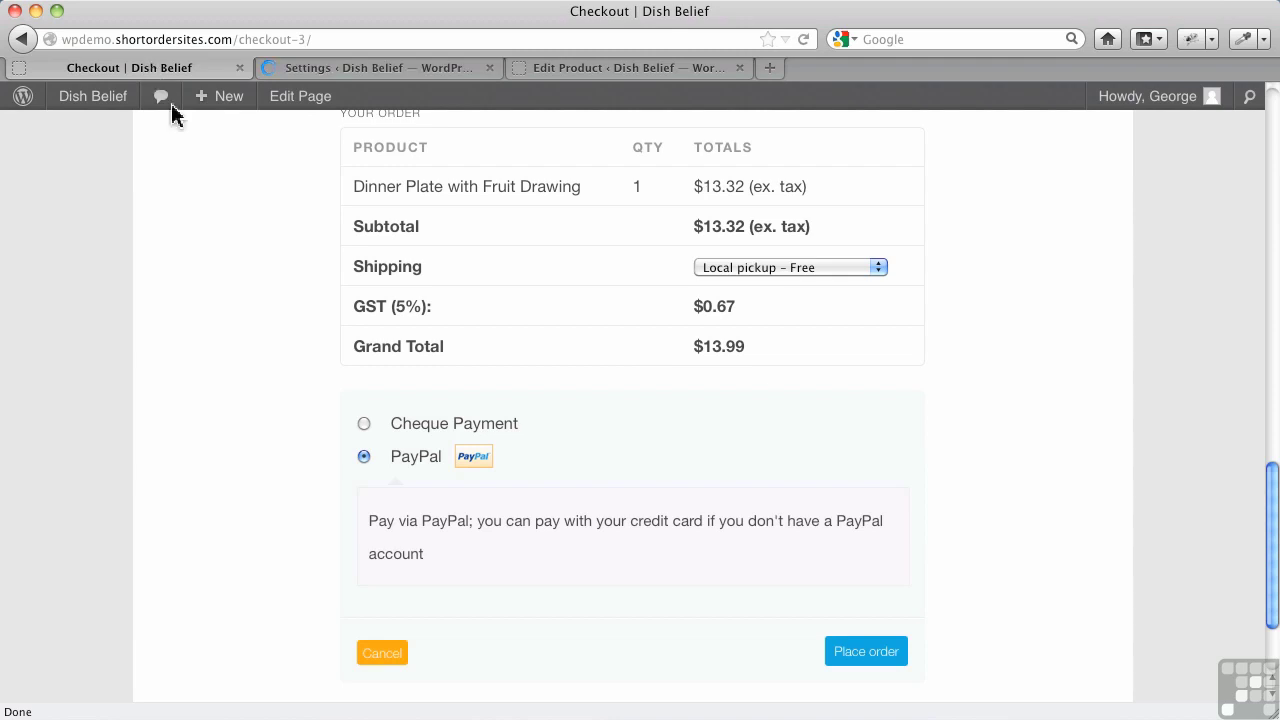
left_click(804, 42)
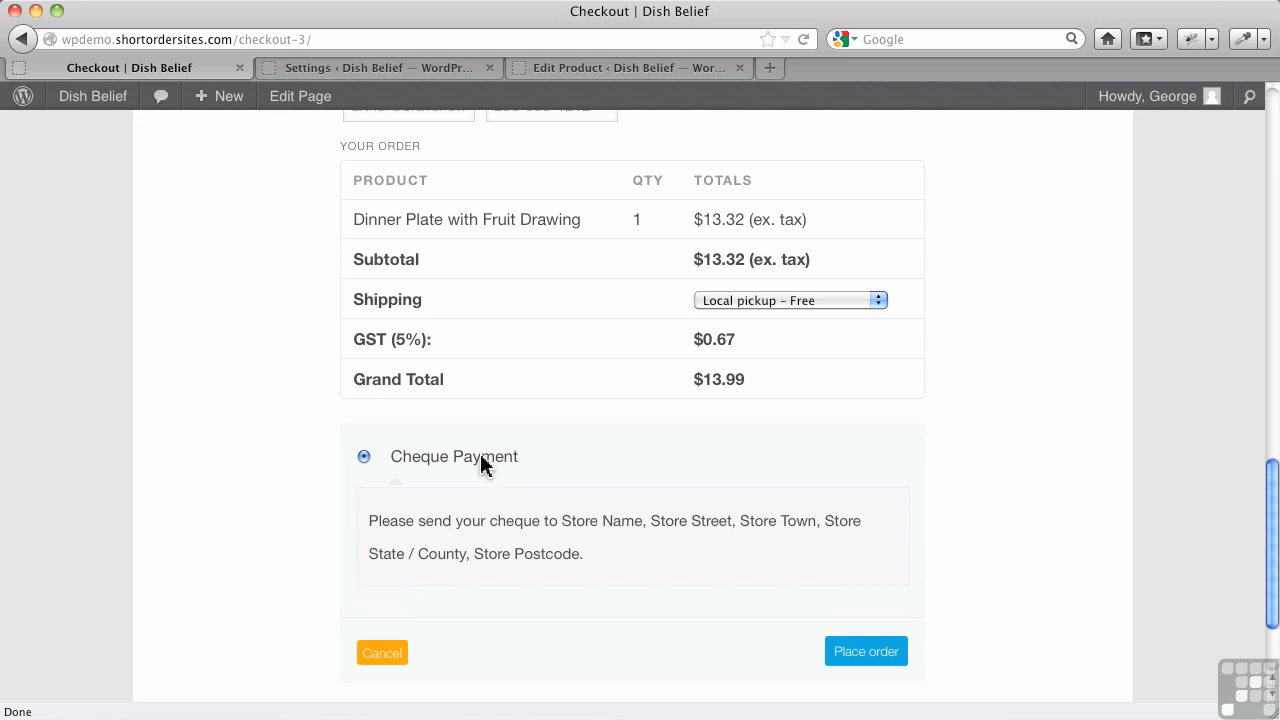
Re-enable PayPal Standard in the gateway settings, enter the store's PayPal email address, and save the changes.
left_click(355, 70)
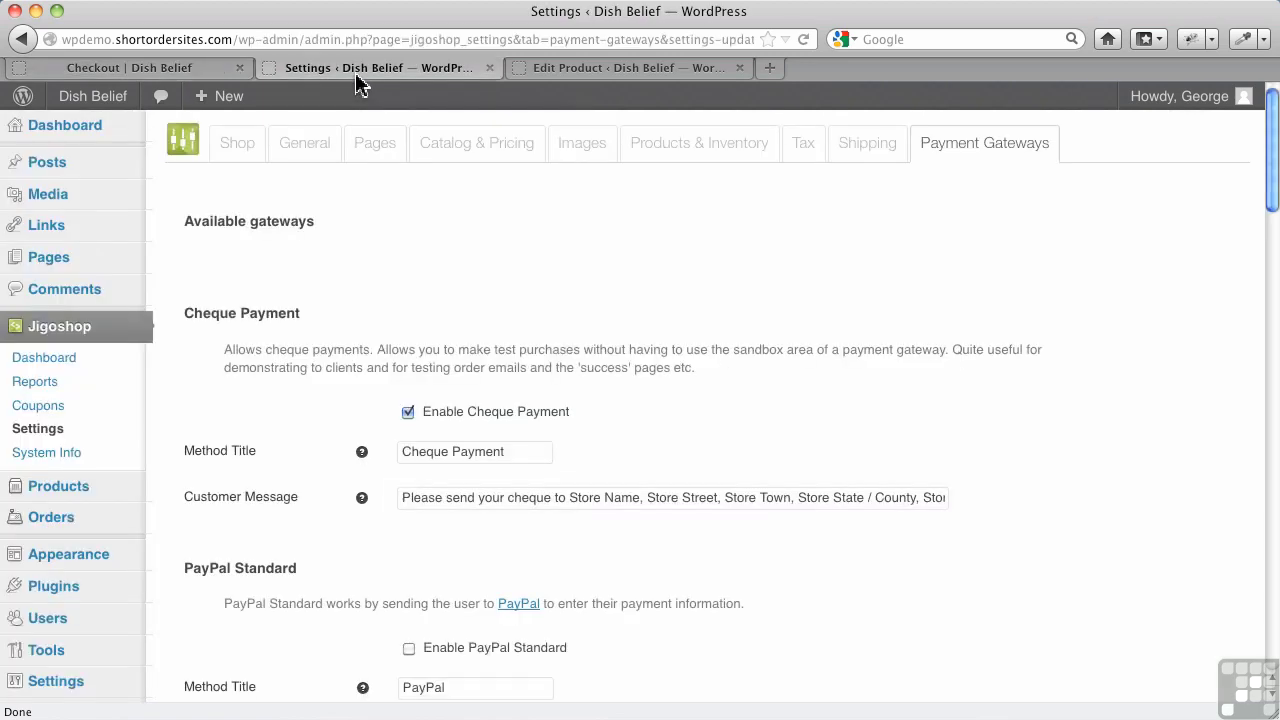
scroll(600, 535, "down", 5)
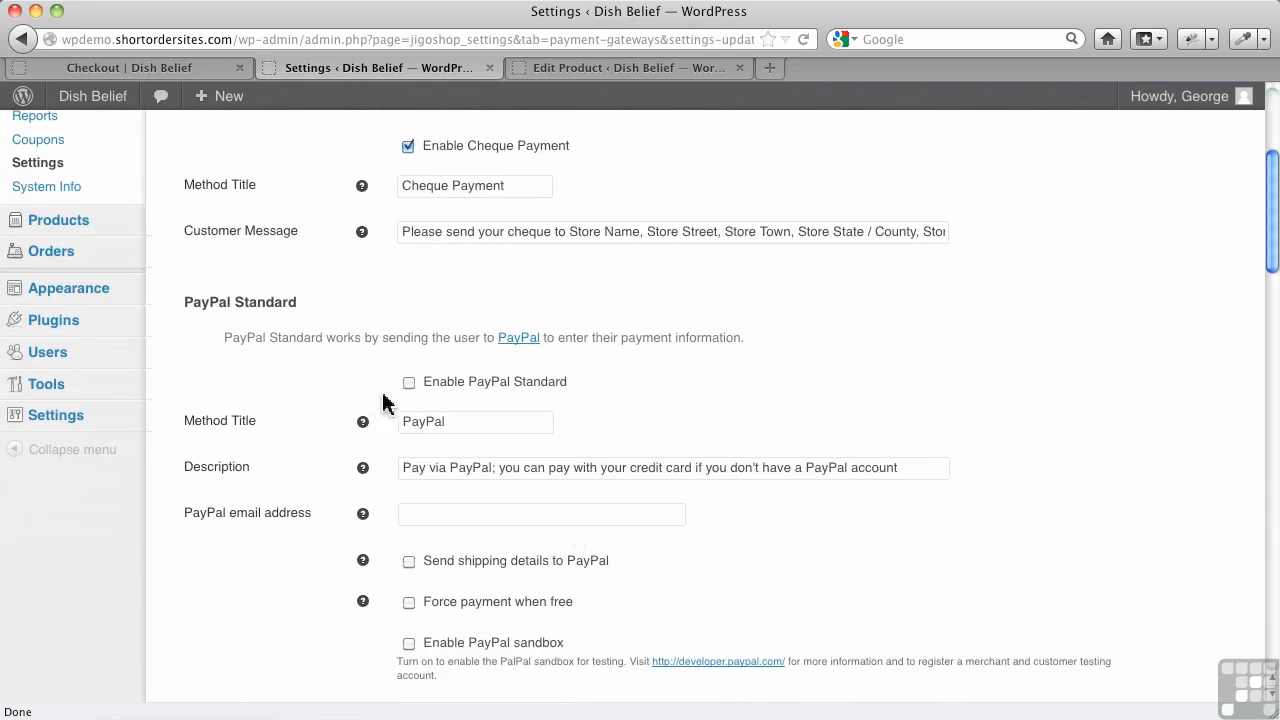
left_click(406, 385)
left_click(435, 517)
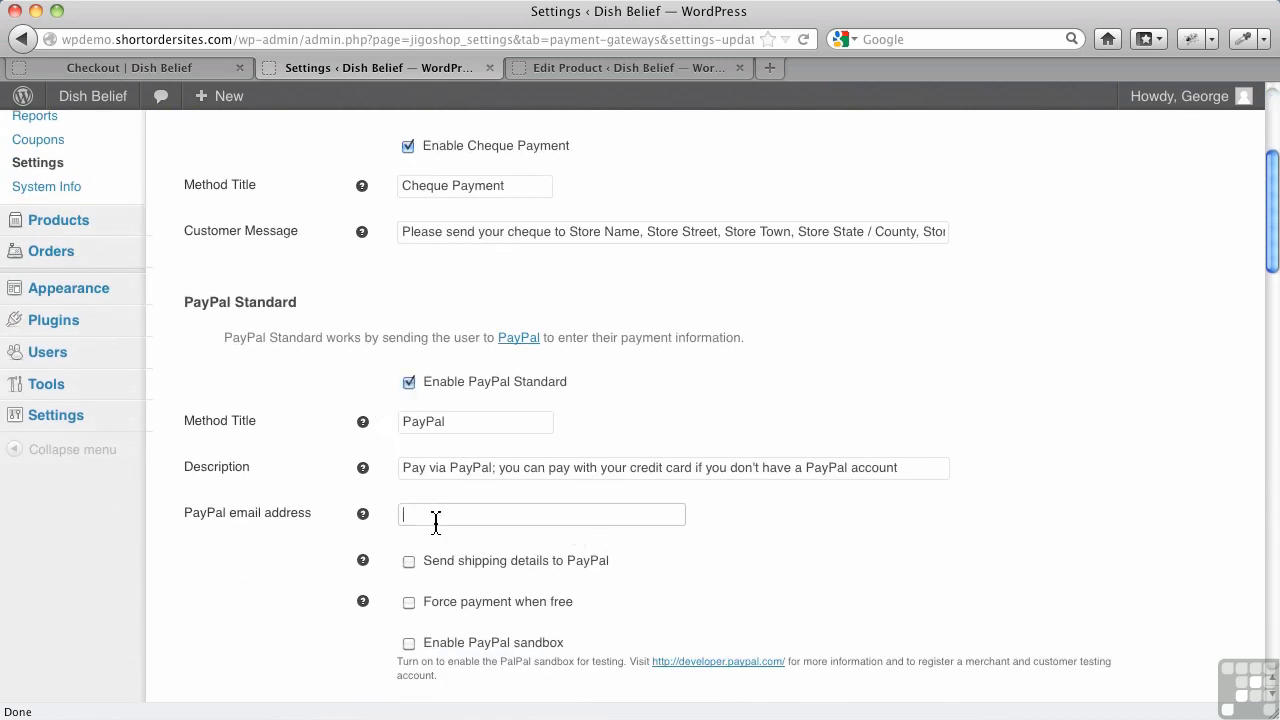
type("st")
left_click(451, 532)
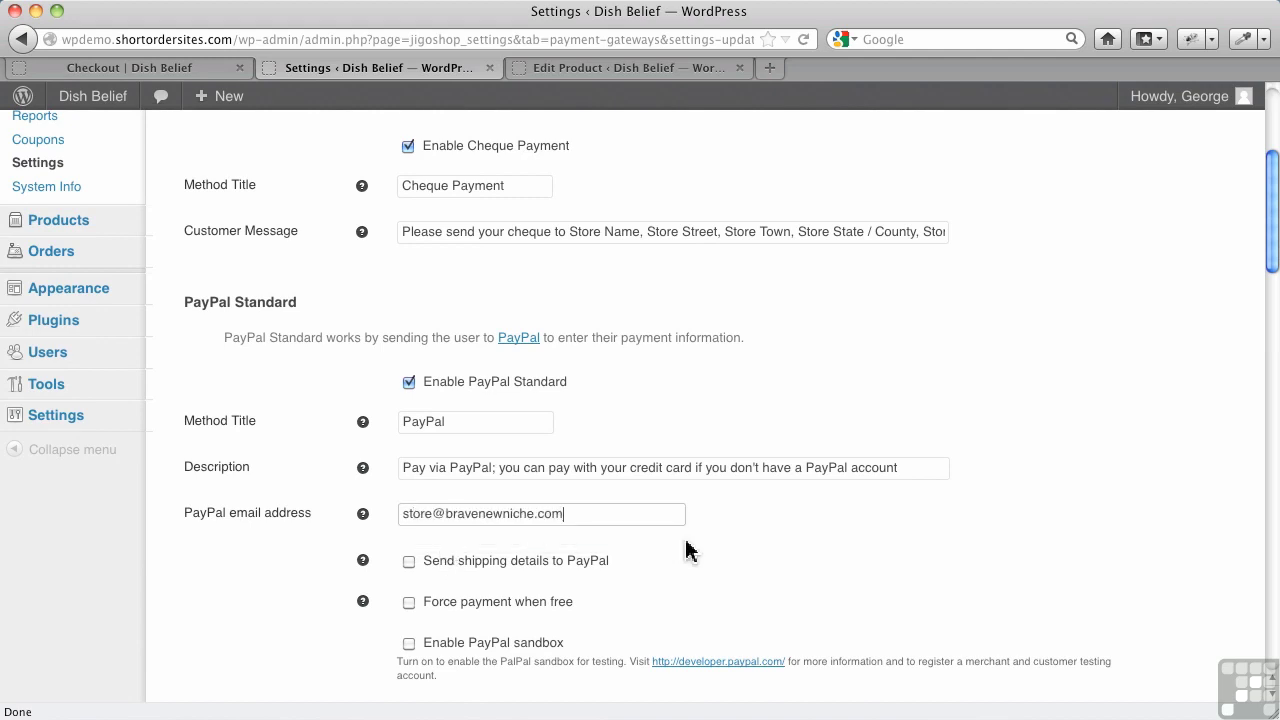
scroll(686, 548, "down", 15)
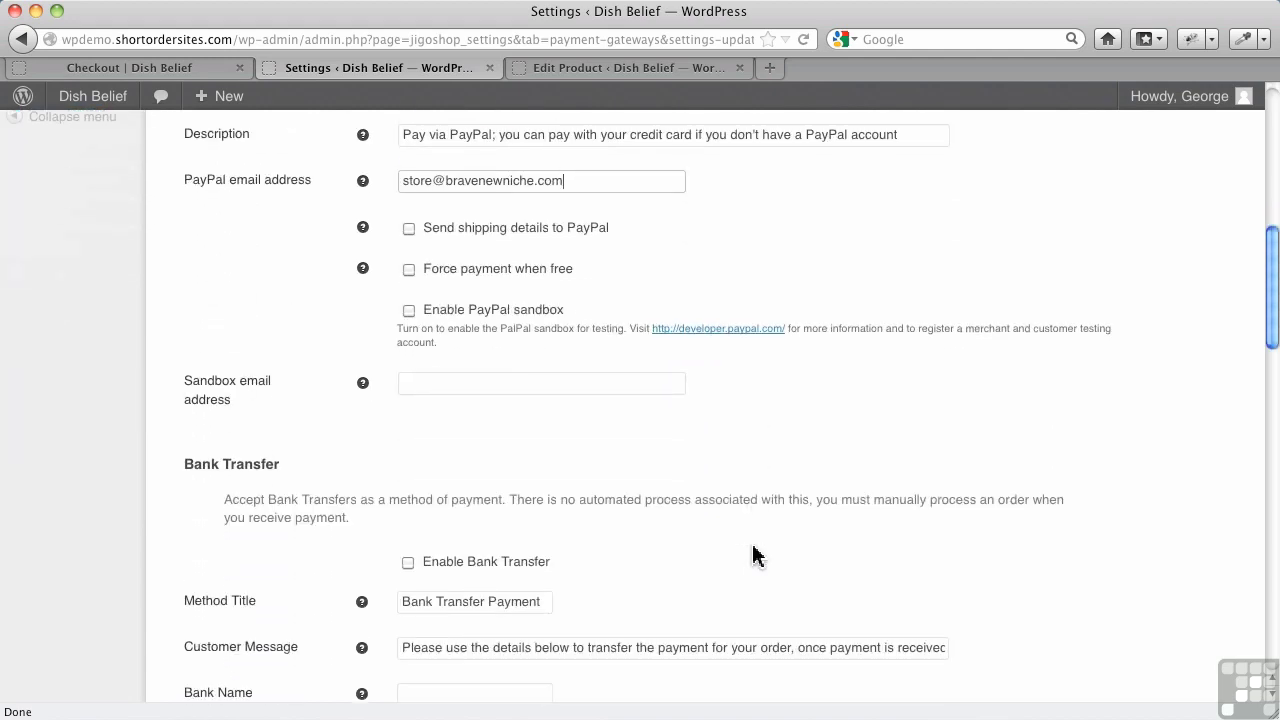
scroll(770, 573, "down", 10)
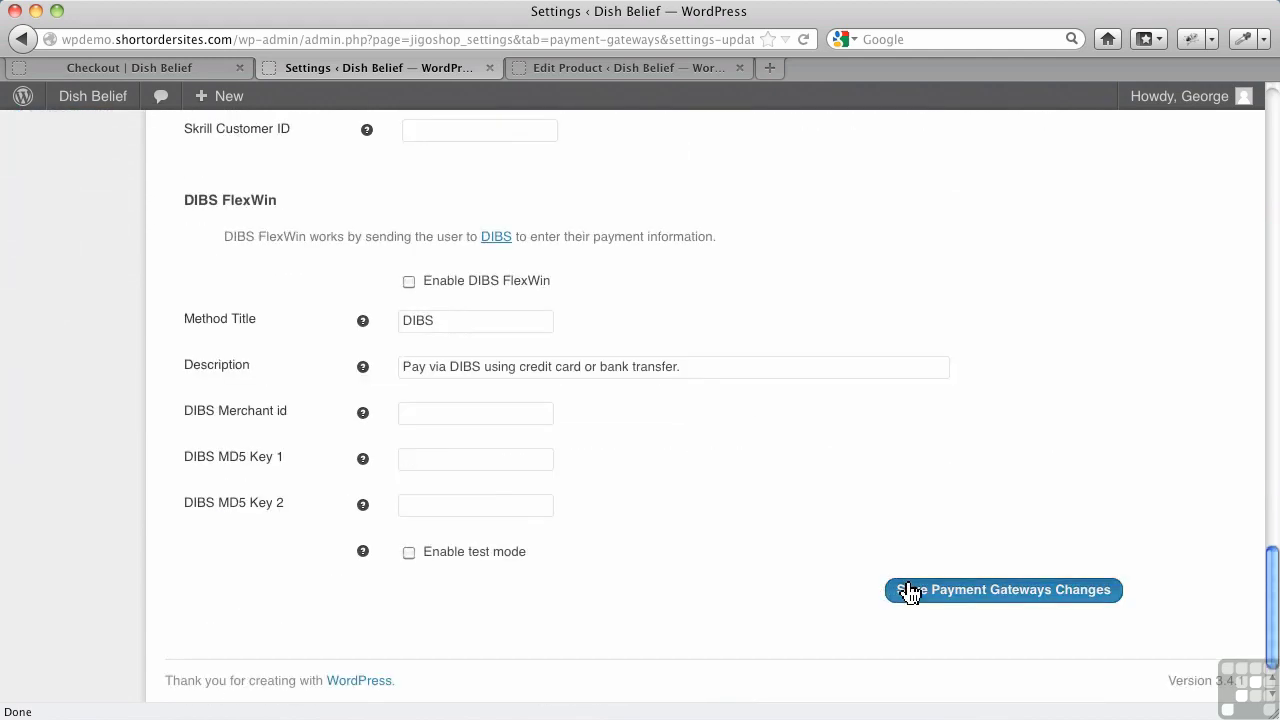
left_click(906, 591)
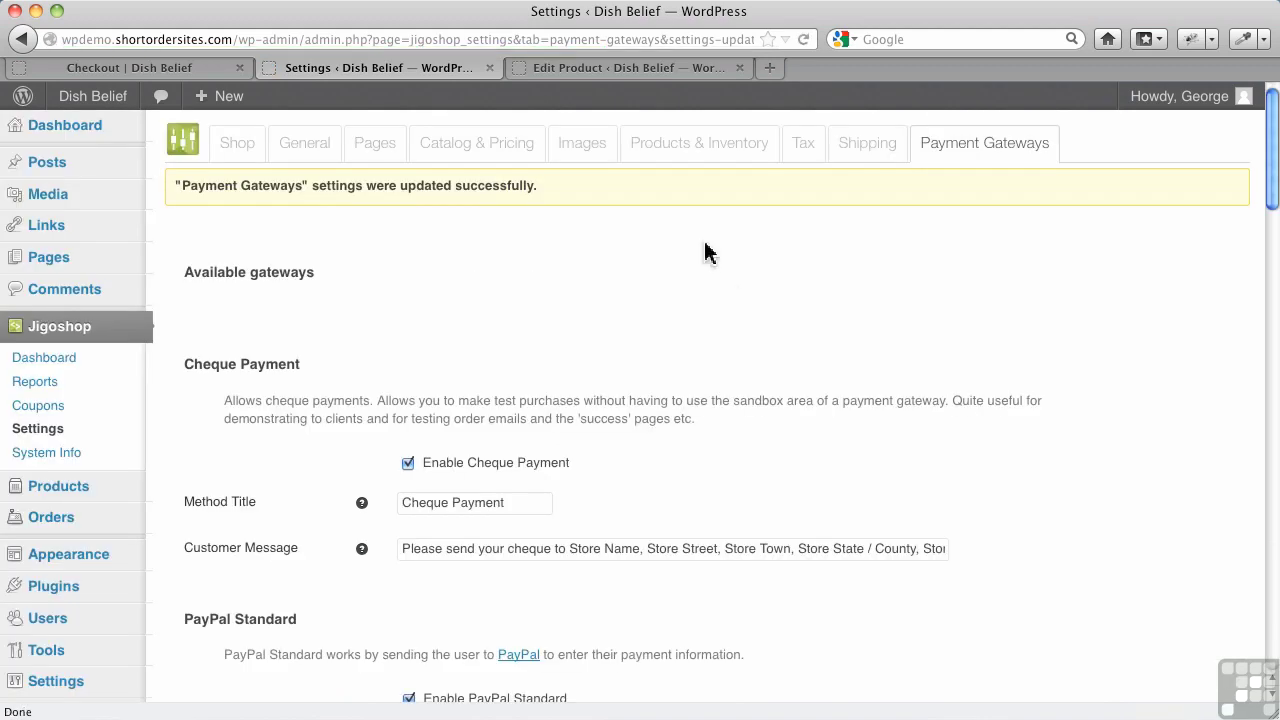
Reload the checkout page and examine the PayPal payment method's radio input in the page source.
left_click(171, 68)
left_click(803, 39)
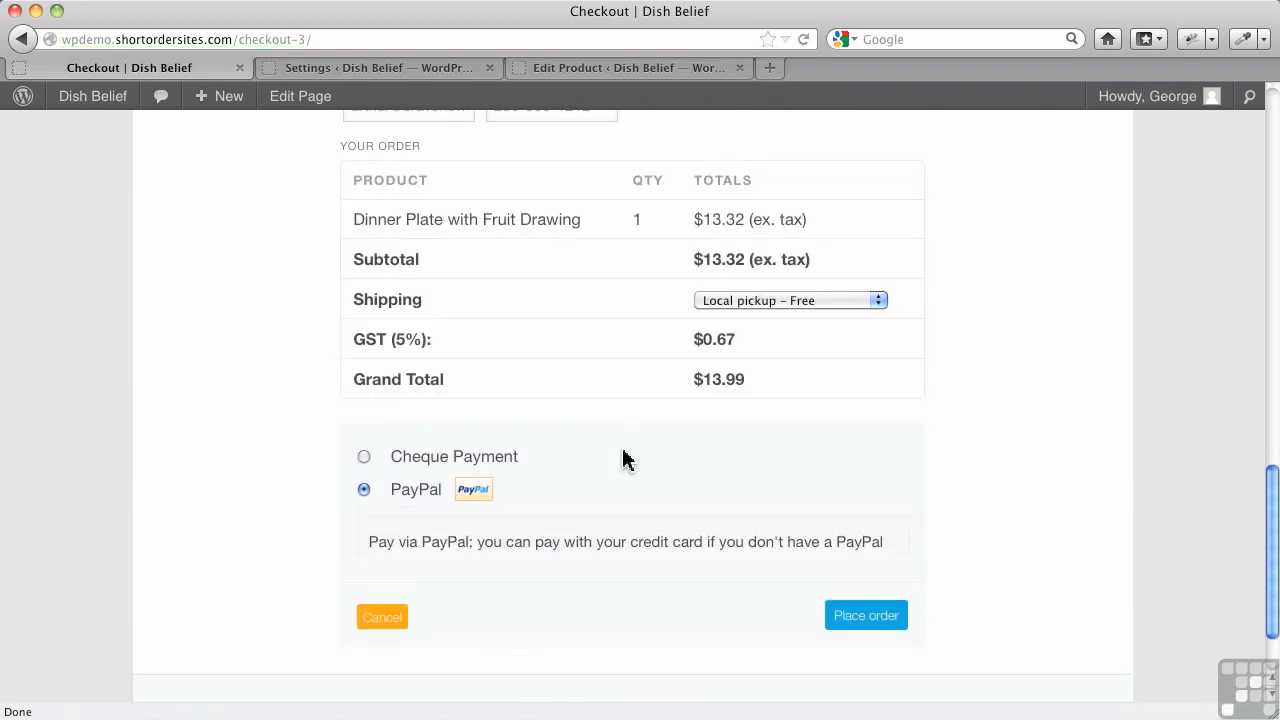
right_click(957, 422)
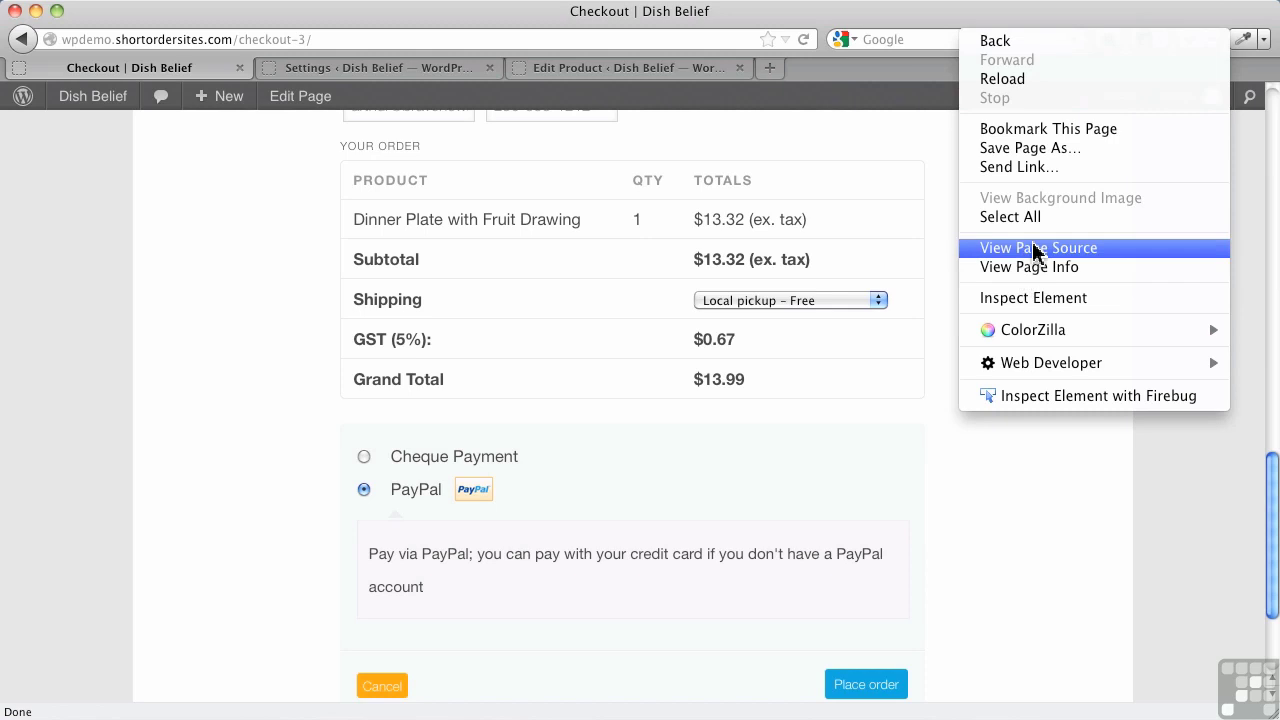
left_click(997, 257)
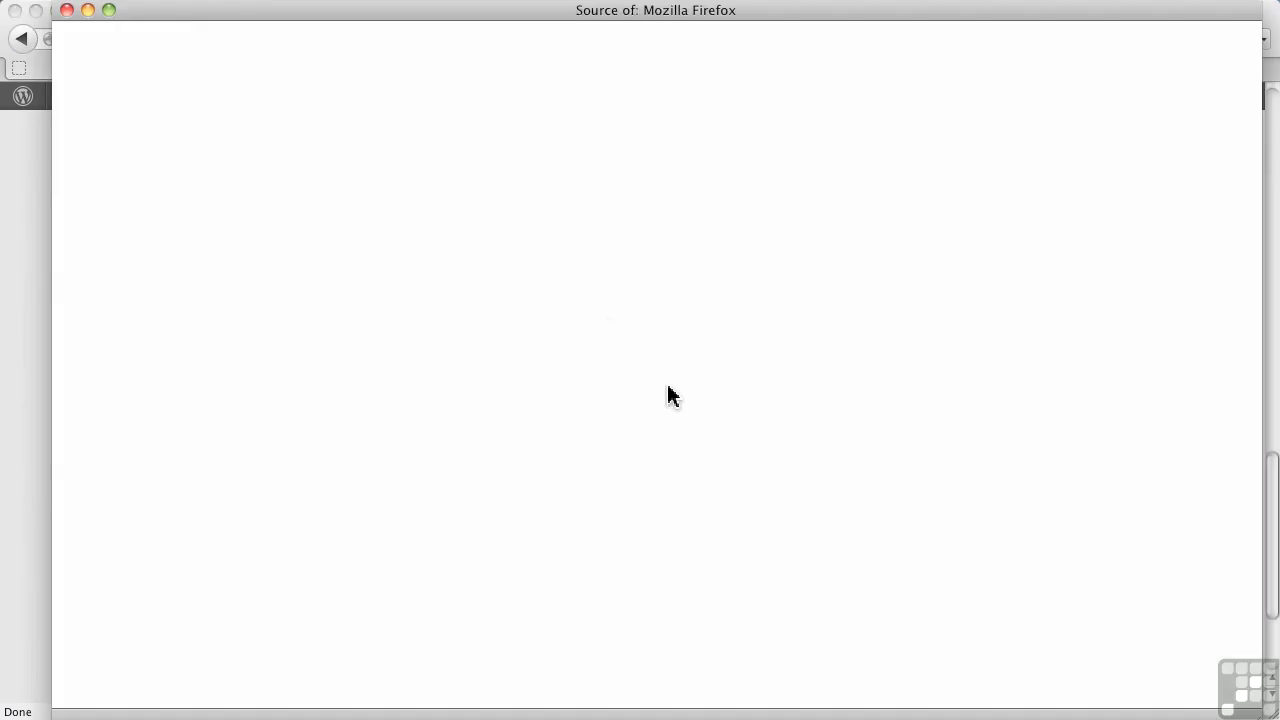
scroll(723, 443, "down", 15)
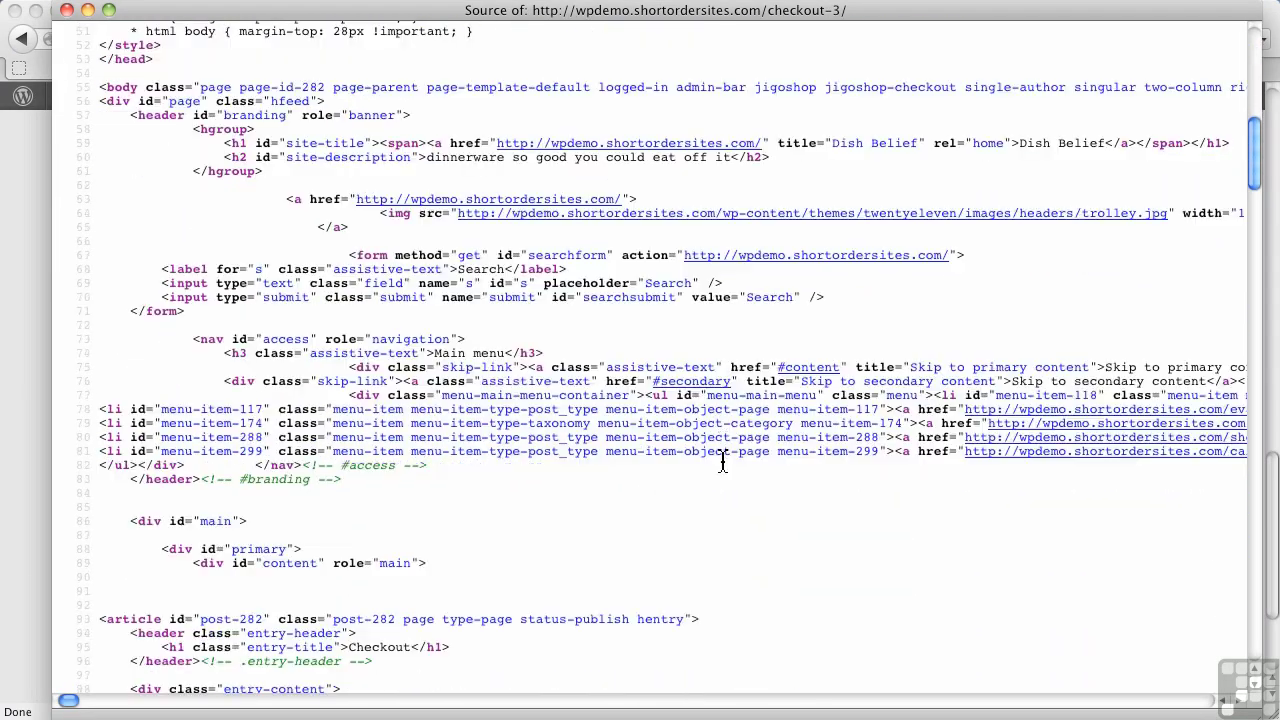
scroll(723, 475, "down", 15)
scroll(727, 475, "up", 3)
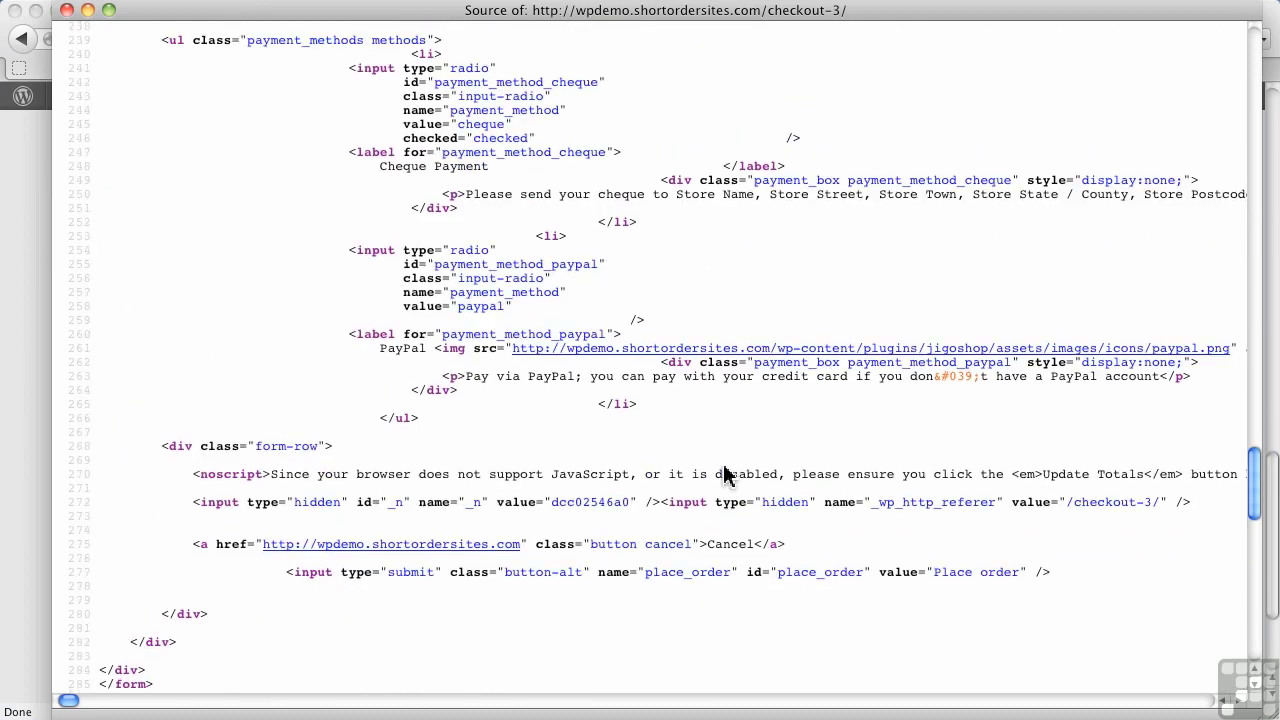
scroll(725, 475, "up", 4)
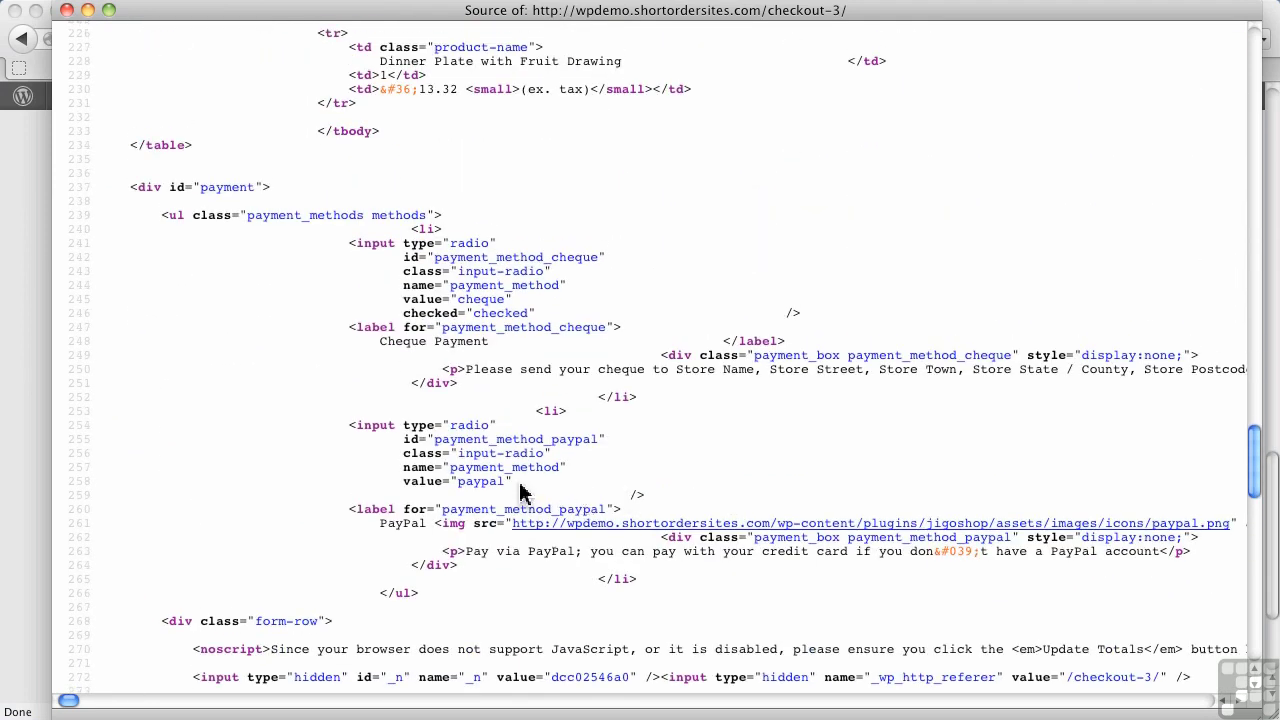
left_click_drag(512, 483, 372, 425)
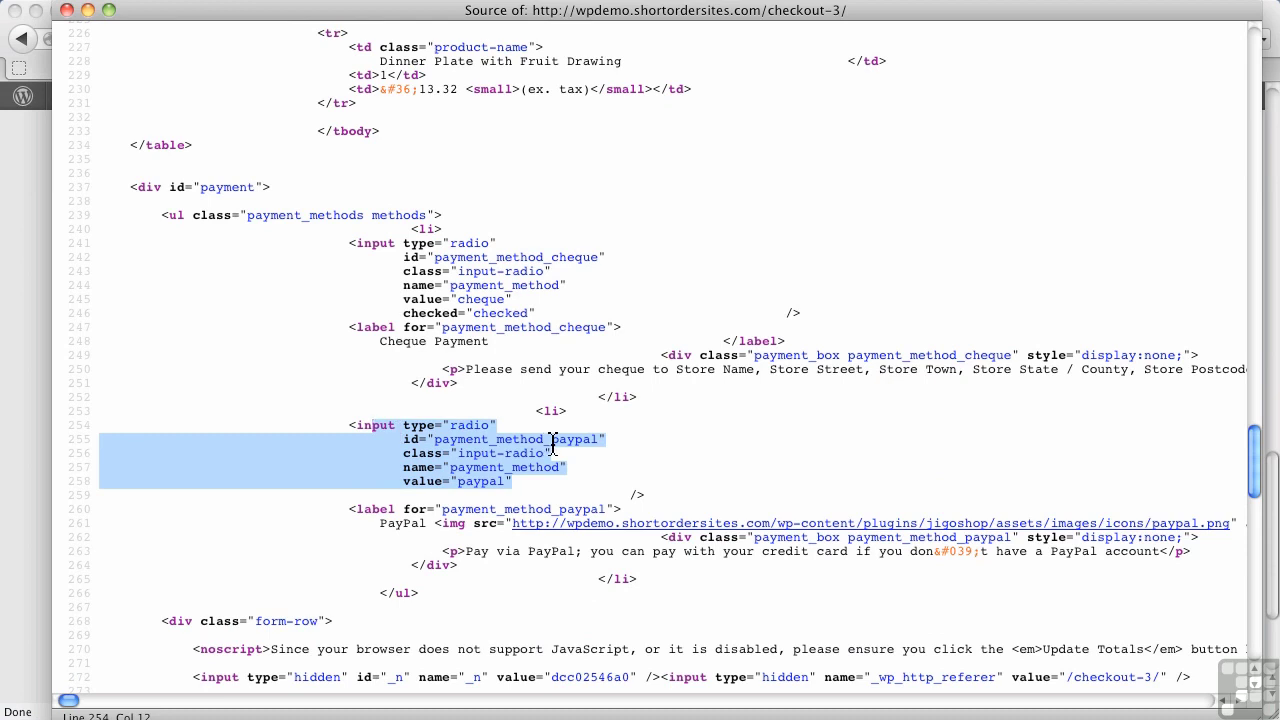
left_click(66, 11)
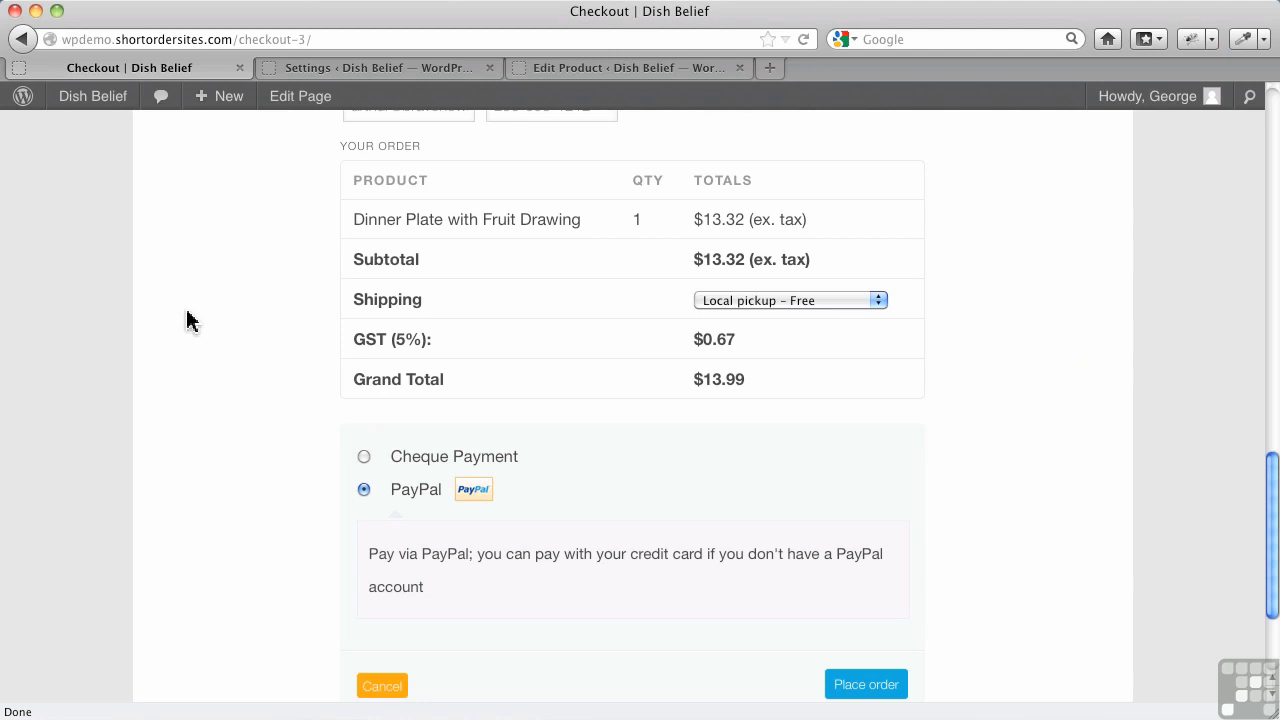
Change the order's shipping method to Flat Rate – $11.00 (ex. tax) on the checkout page.
scroll(800, 458, "down", 3)
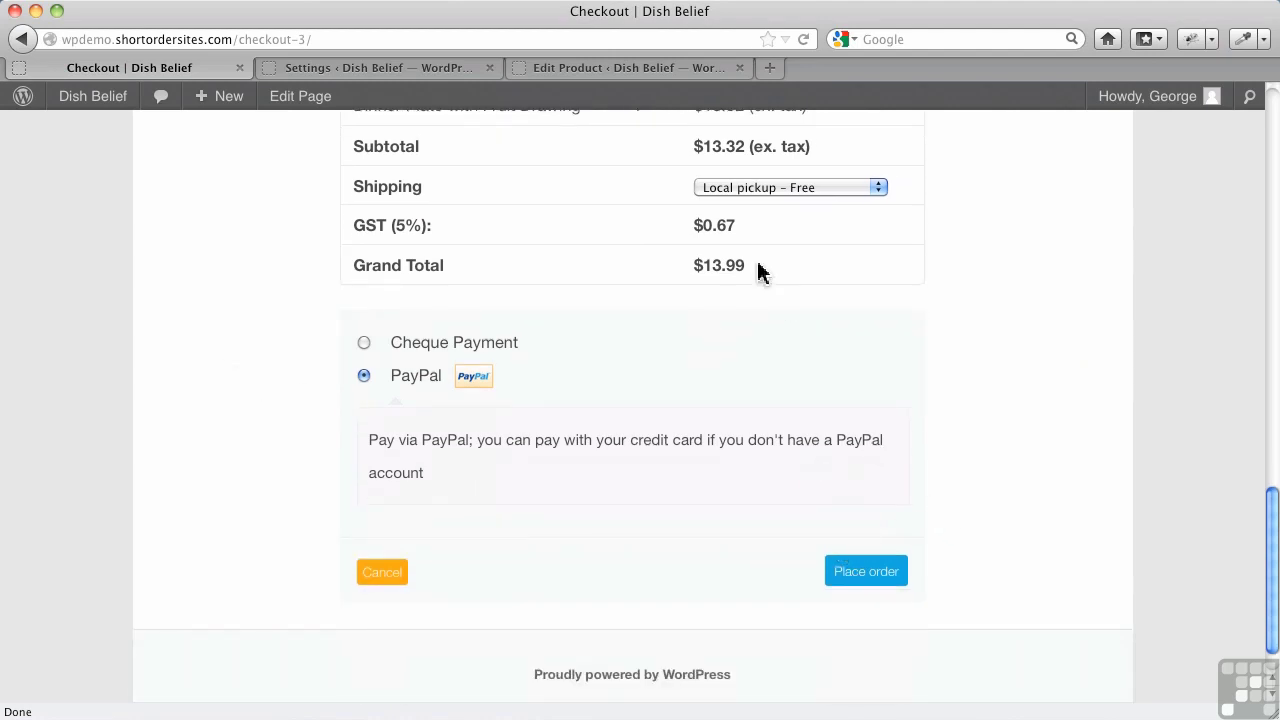
left_click(806, 190)
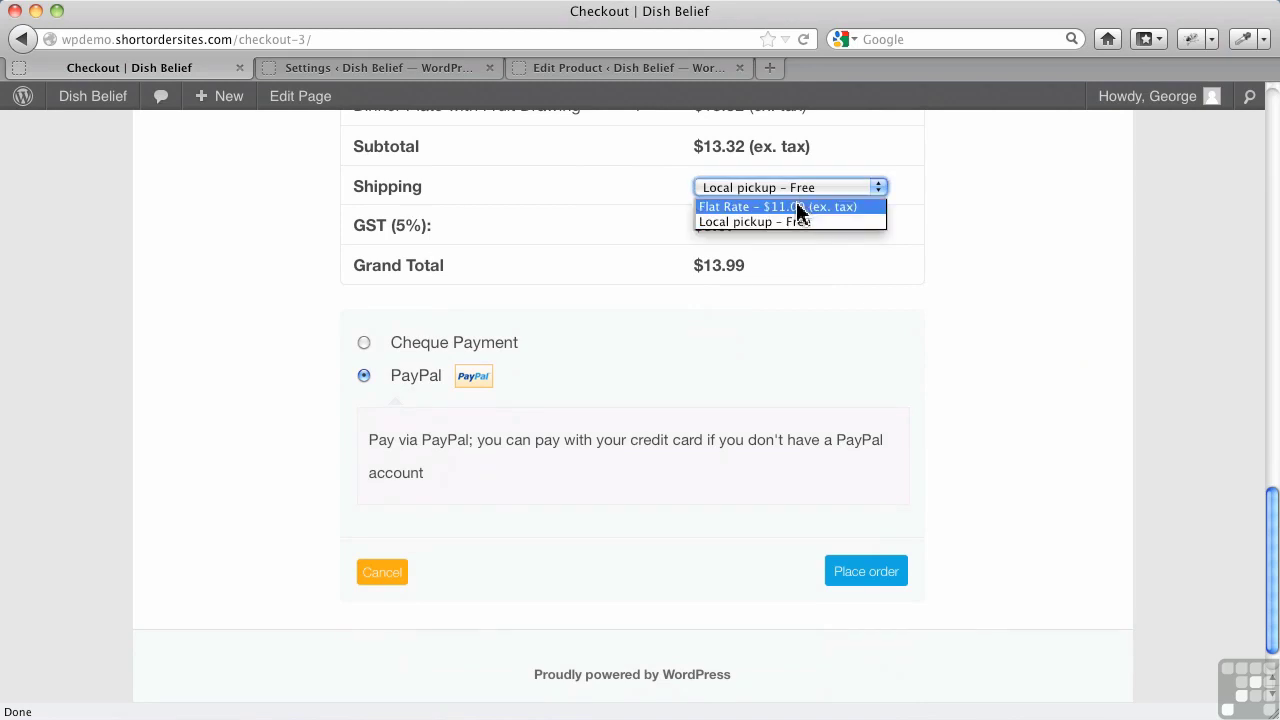
left_click(800, 208)
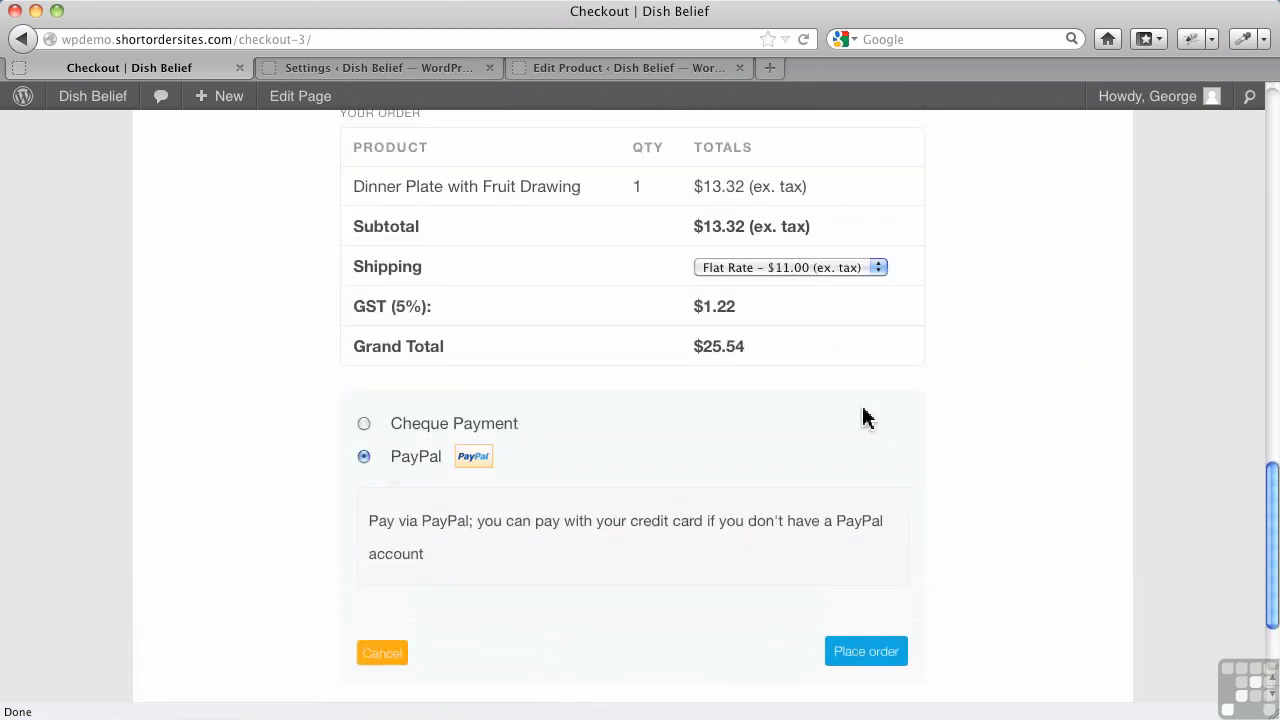
Place the order with PayPal as the payment method and review the order summary on PayPal's payment page.
scroll(860, 415, "down", 3)
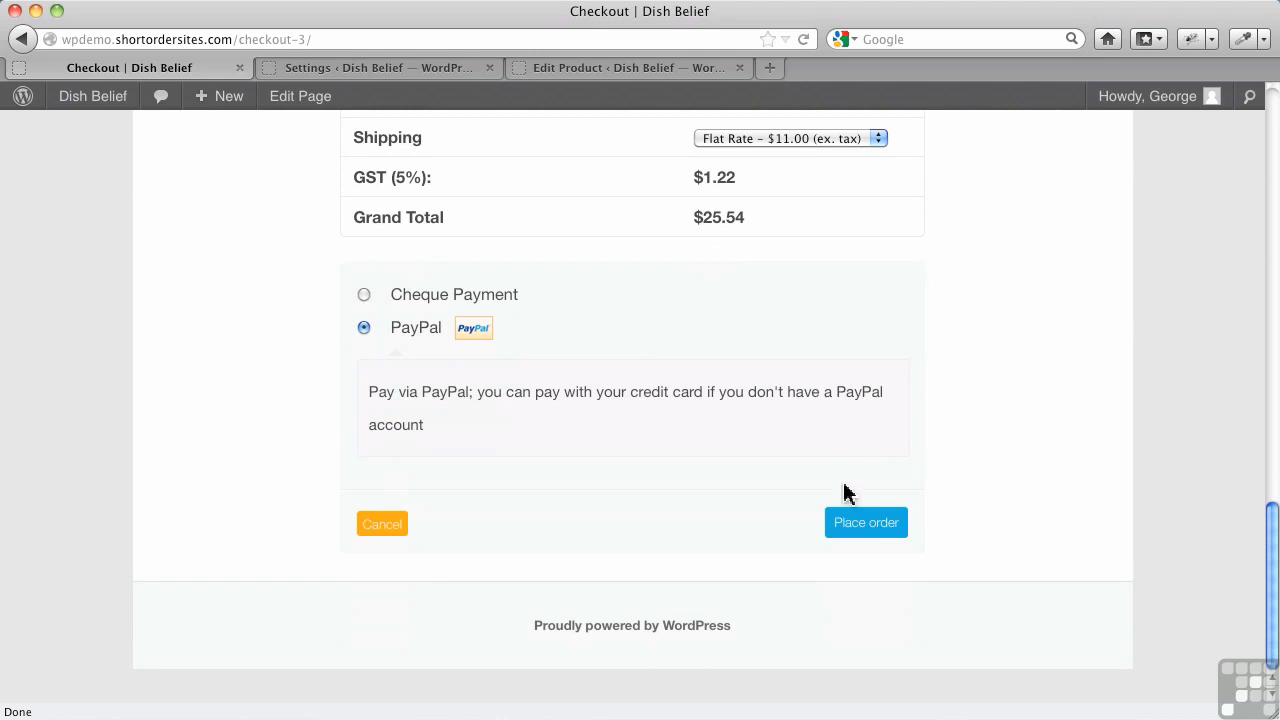
left_click(860, 526)
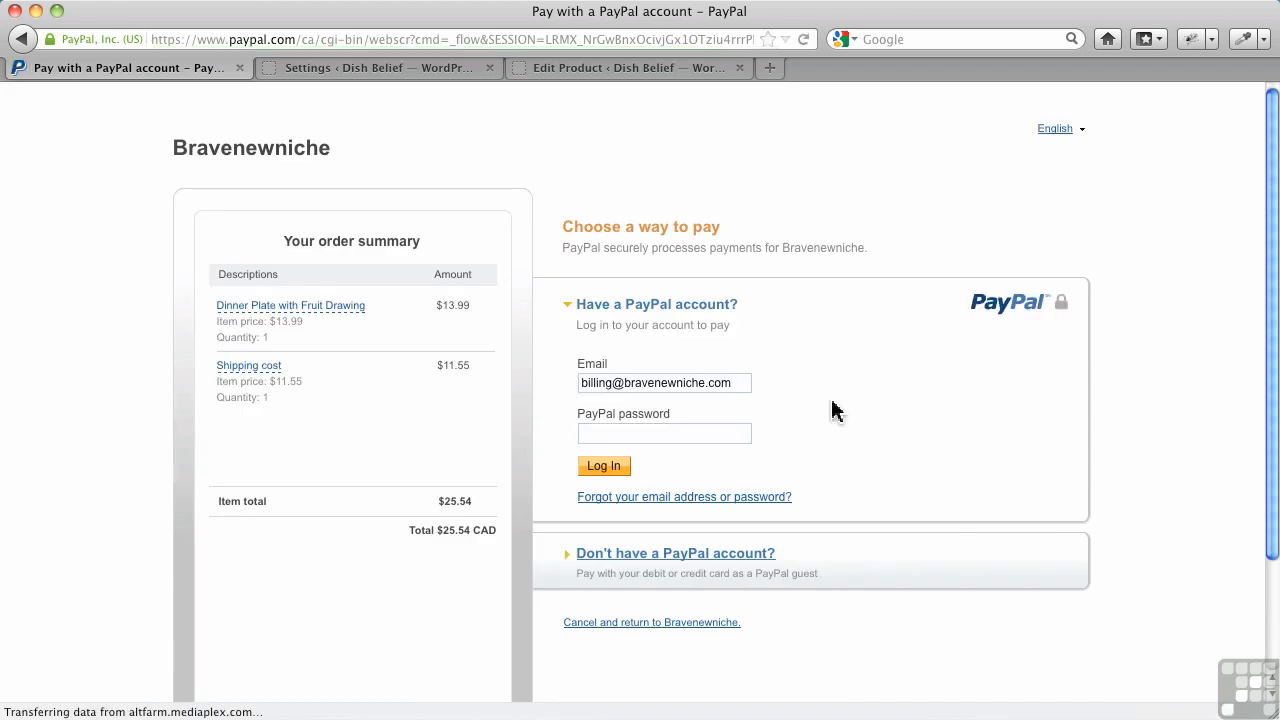
scroll(833, 409, "down", 1)
scroll(835, 409, "down", 1)
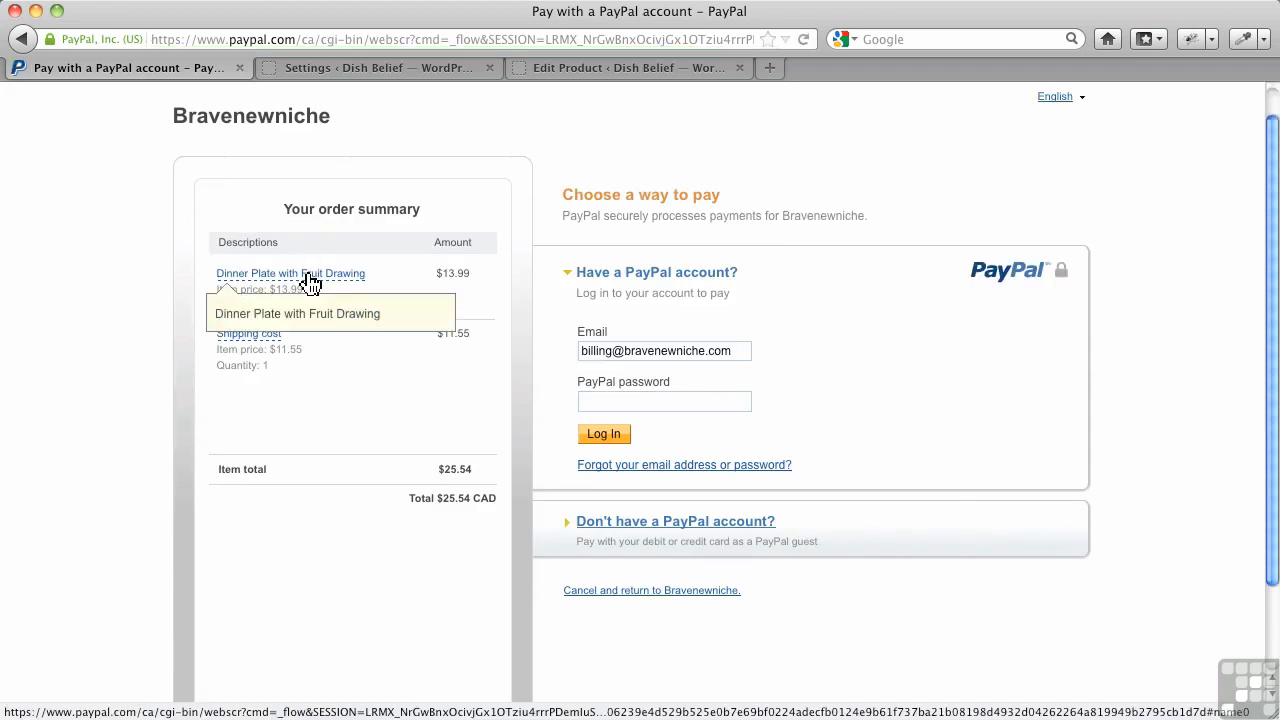
Open PayPal's guest debit or credit card form, examine its billing fields, and return to the store's checkout page.
left_click(728, 537)
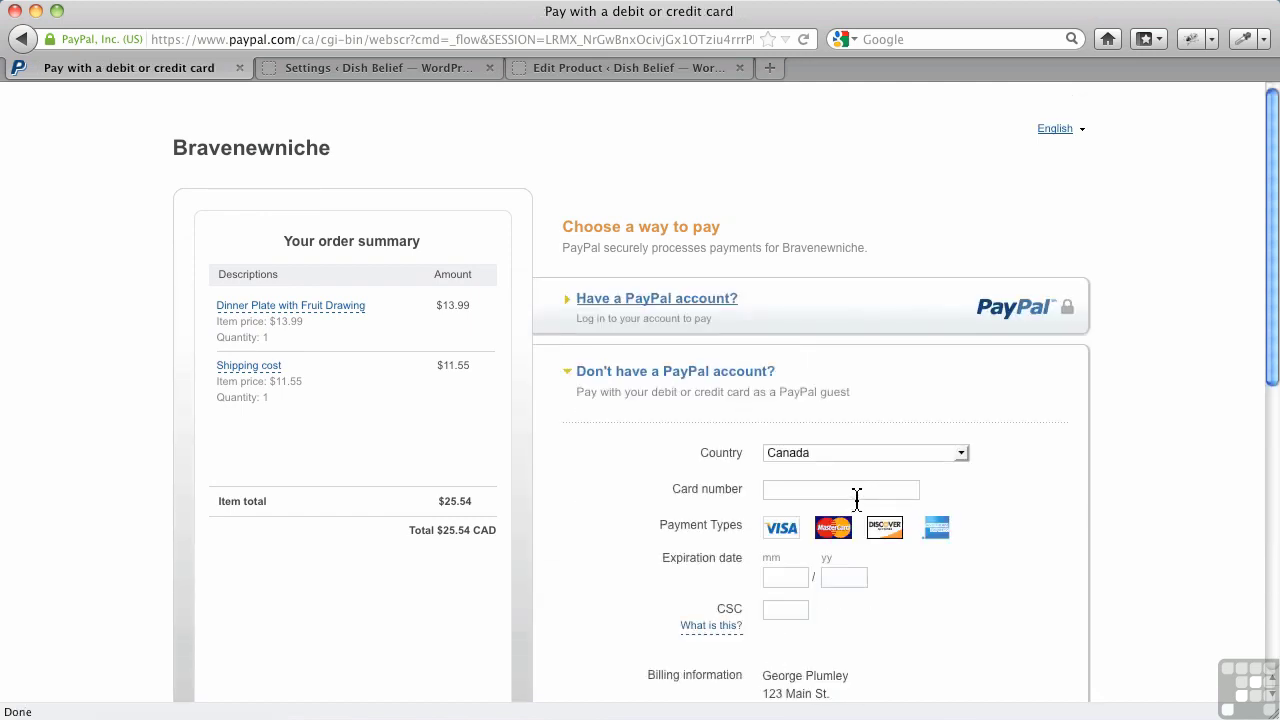
scroll(914, 571, "down", 5)
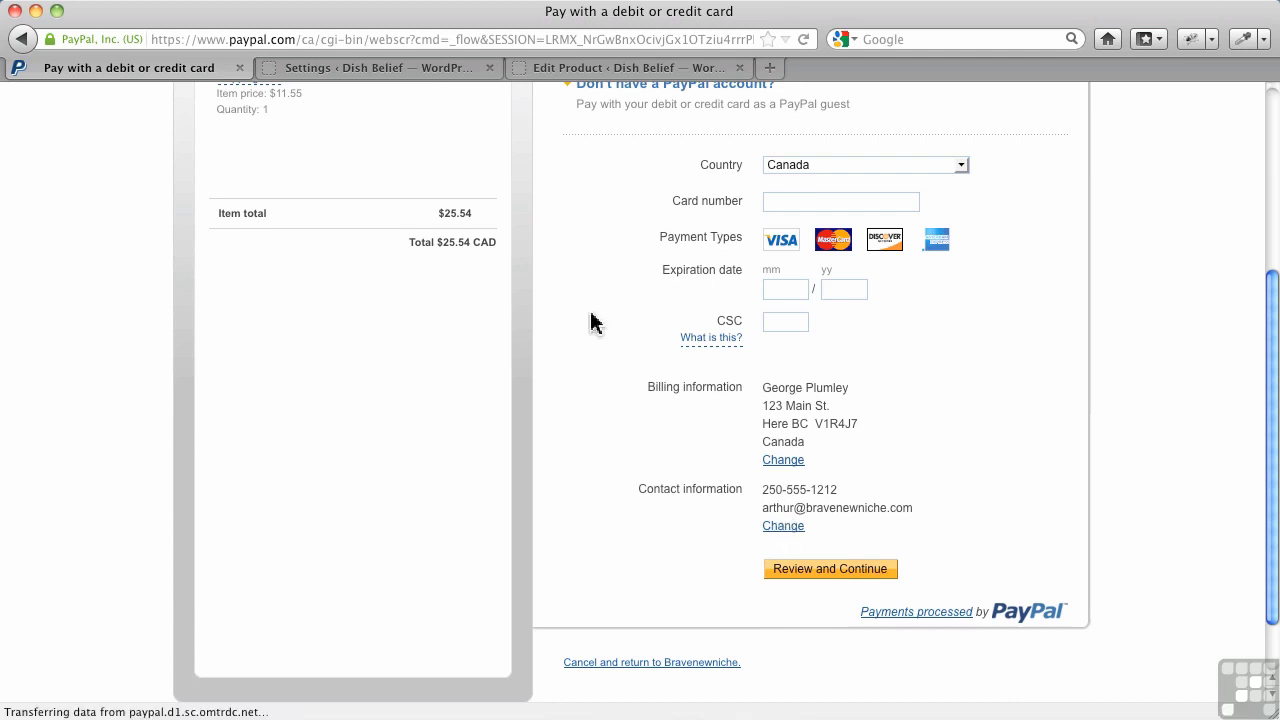
left_click(21, 40)
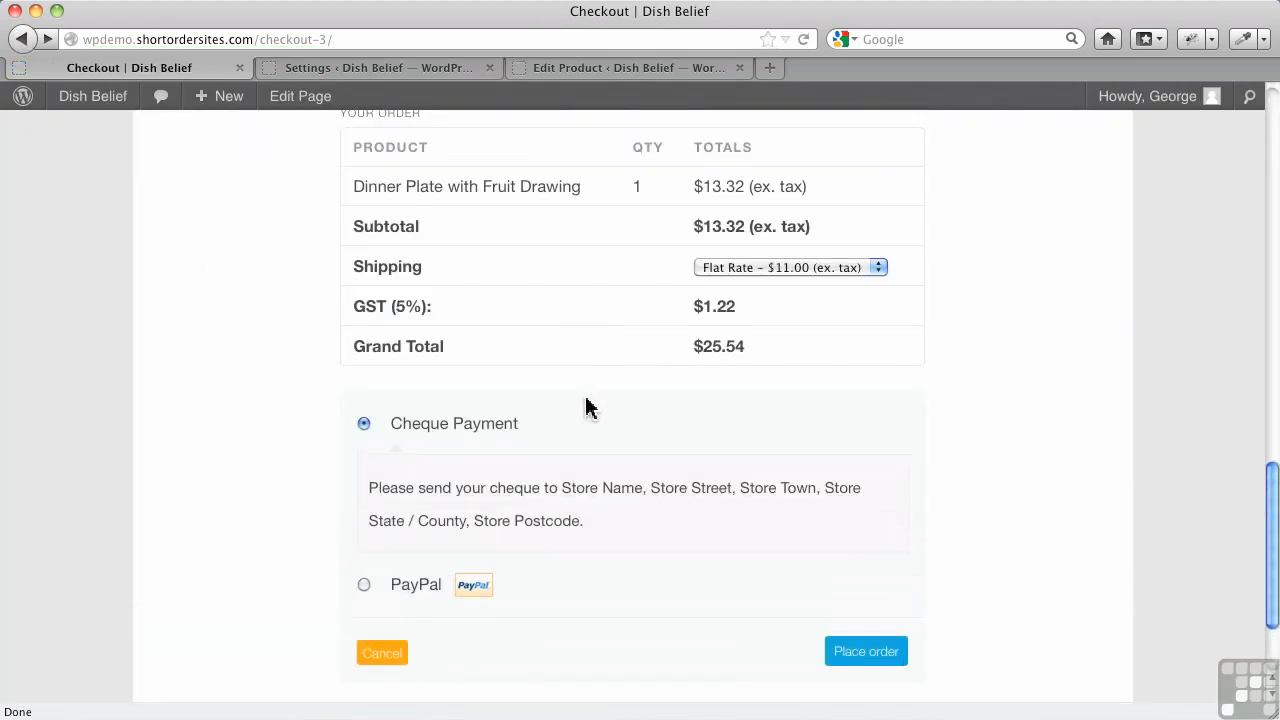
scroll(573, 428, "down", 1)
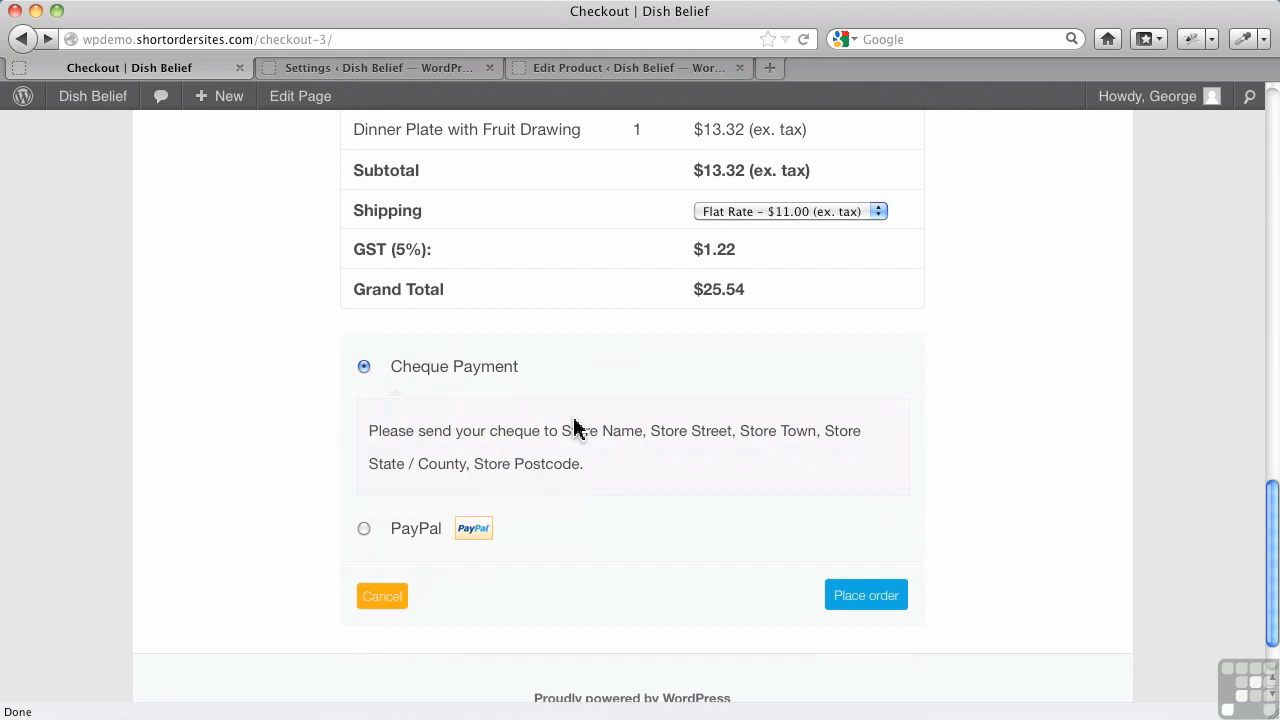
Enable Bank Transfer in the Jigoshop payment gateway settings and set its bank name to HSBC.
left_click(371, 70)
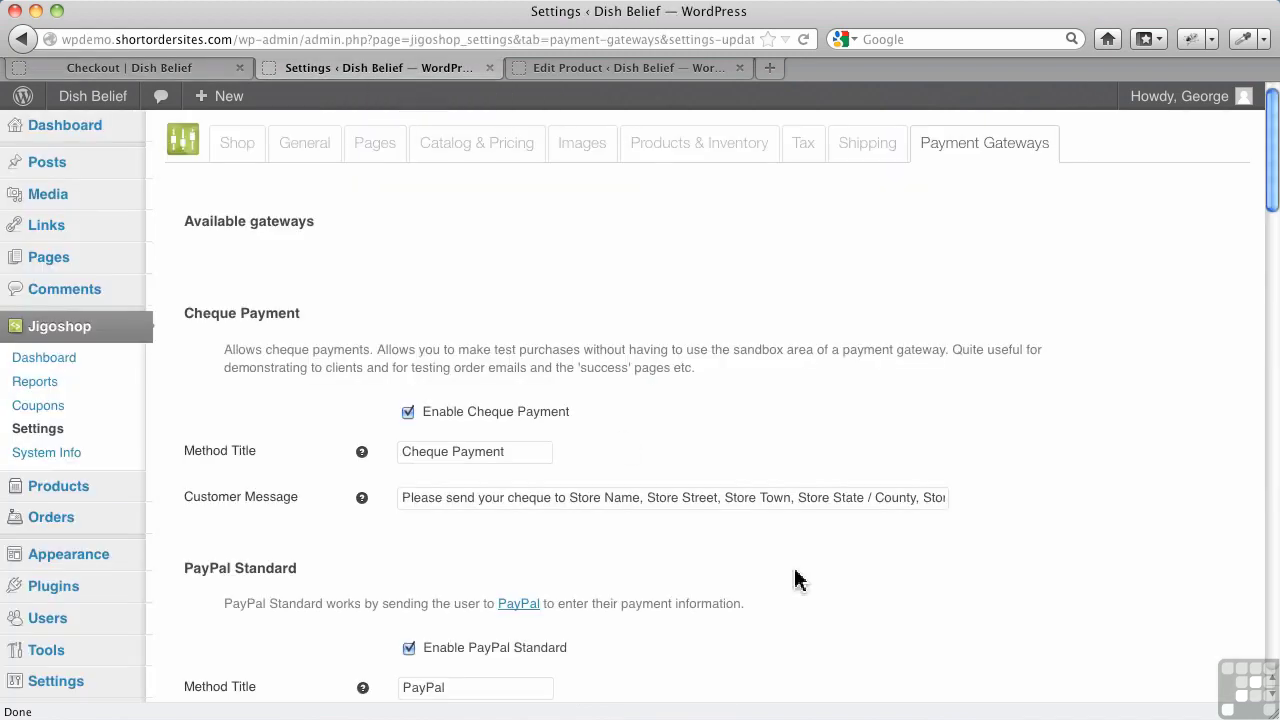
scroll(755, 572, "down", 4)
scroll(755, 572, "down", 10)
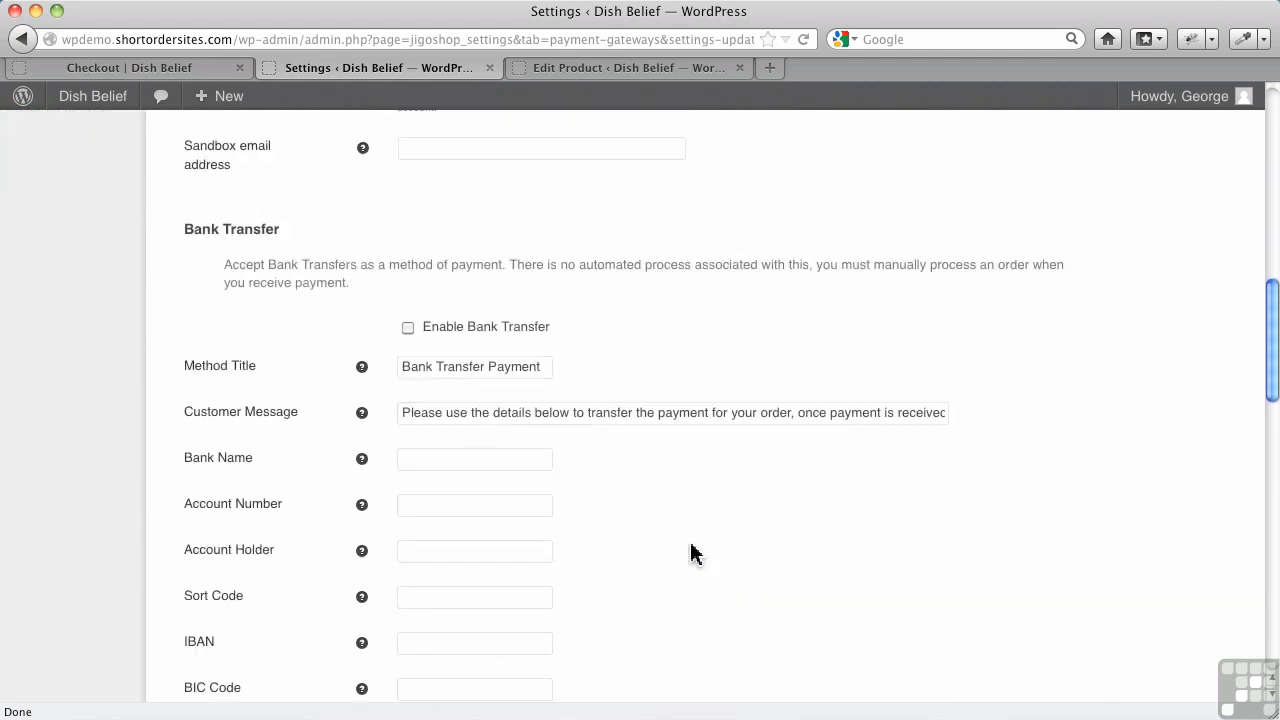
left_click(407, 326)
left_click(444, 465)
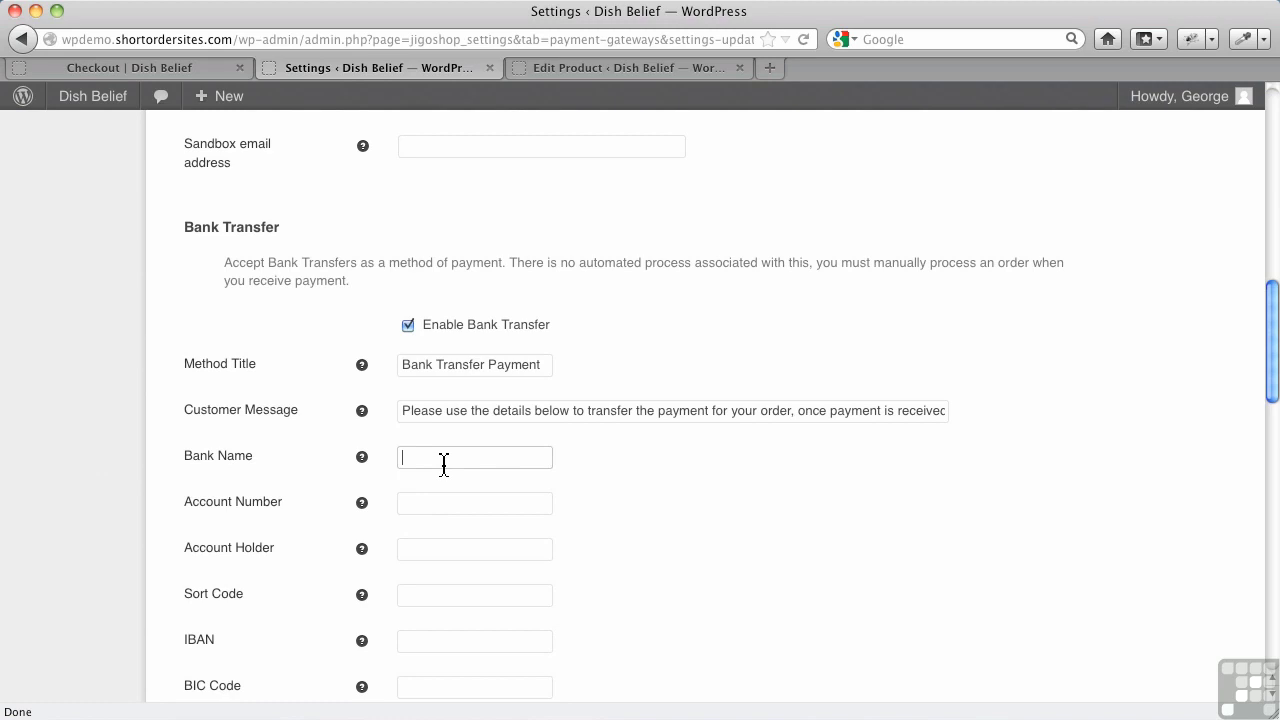
type("HSBC")
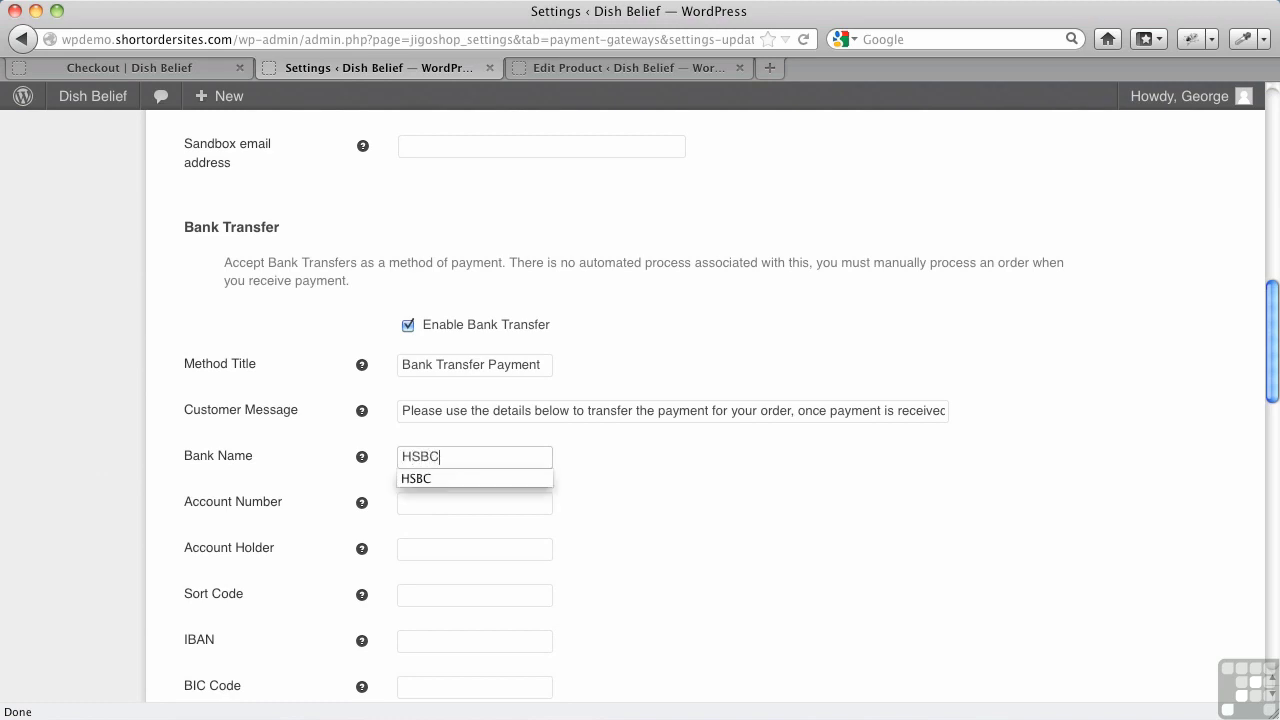
left_click(423, 484)
Fill in the Bank Transfer account number and sort code, and set the account holder to Store Name.
left_click(420, 500)
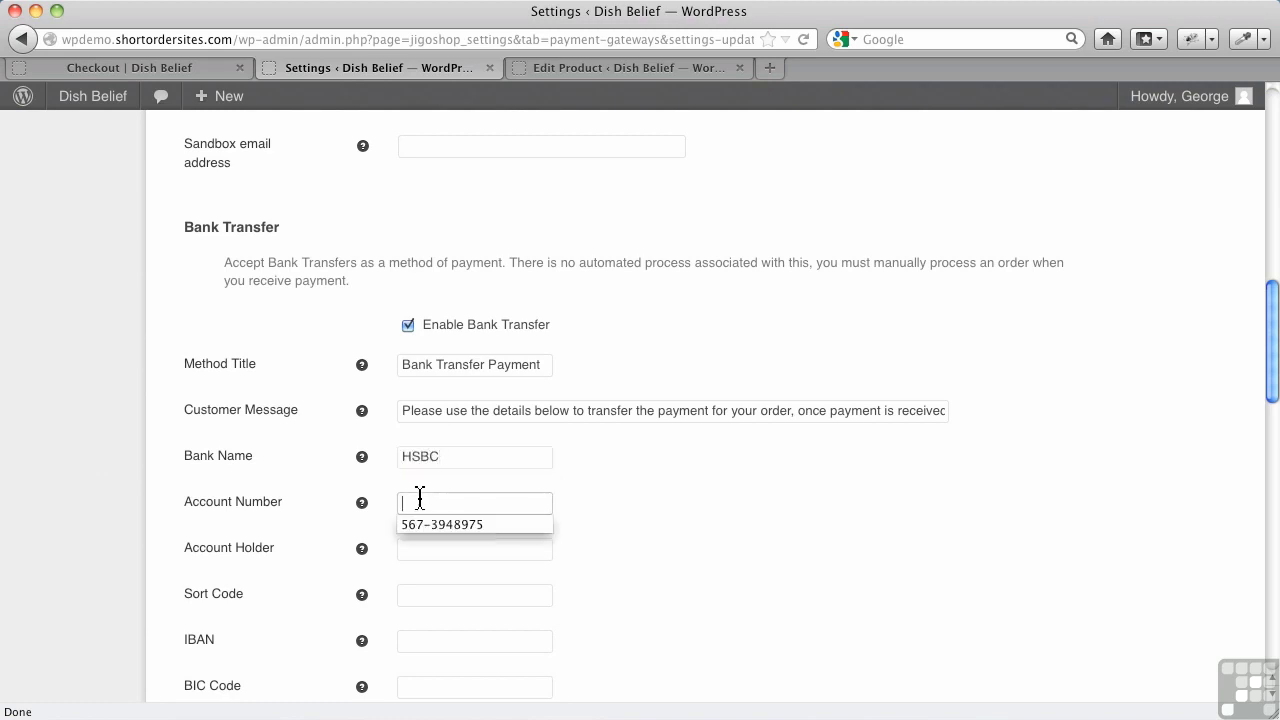
left_click(428, 524)
left_click(433, 558)
left_click(433, 573)
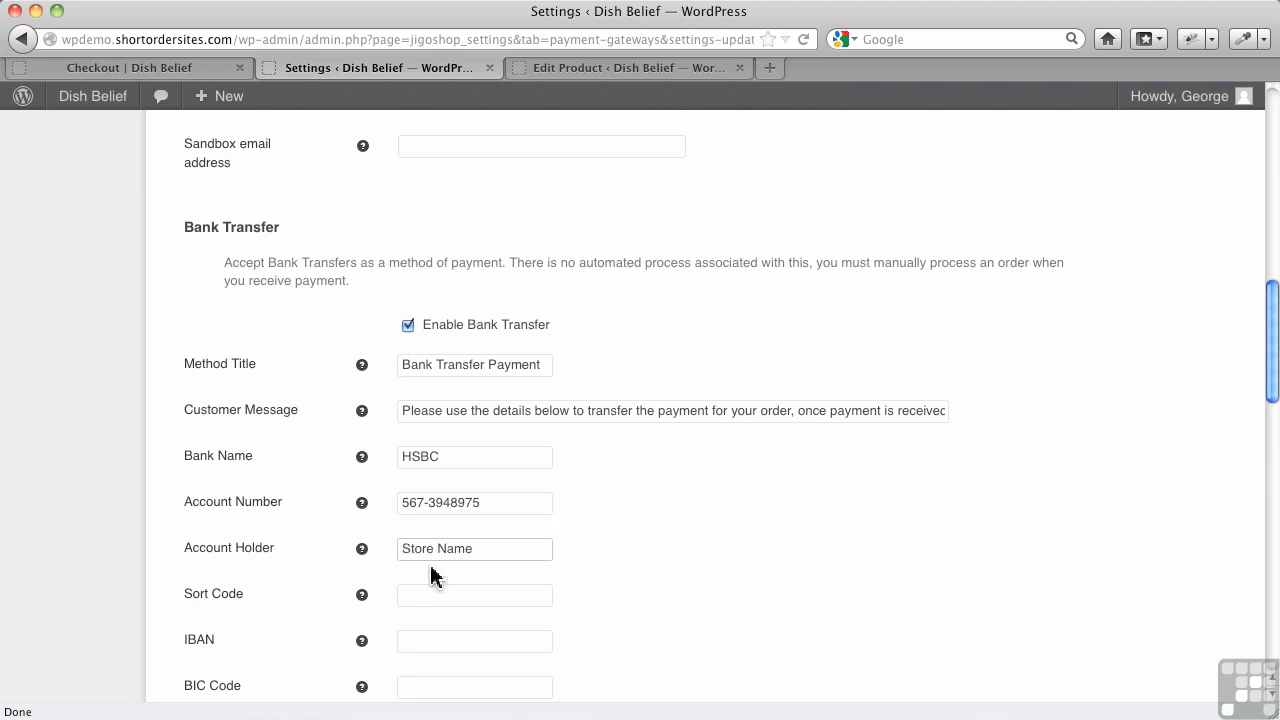
scroll(432, 575, "down", 2)
left_click(429, 540)
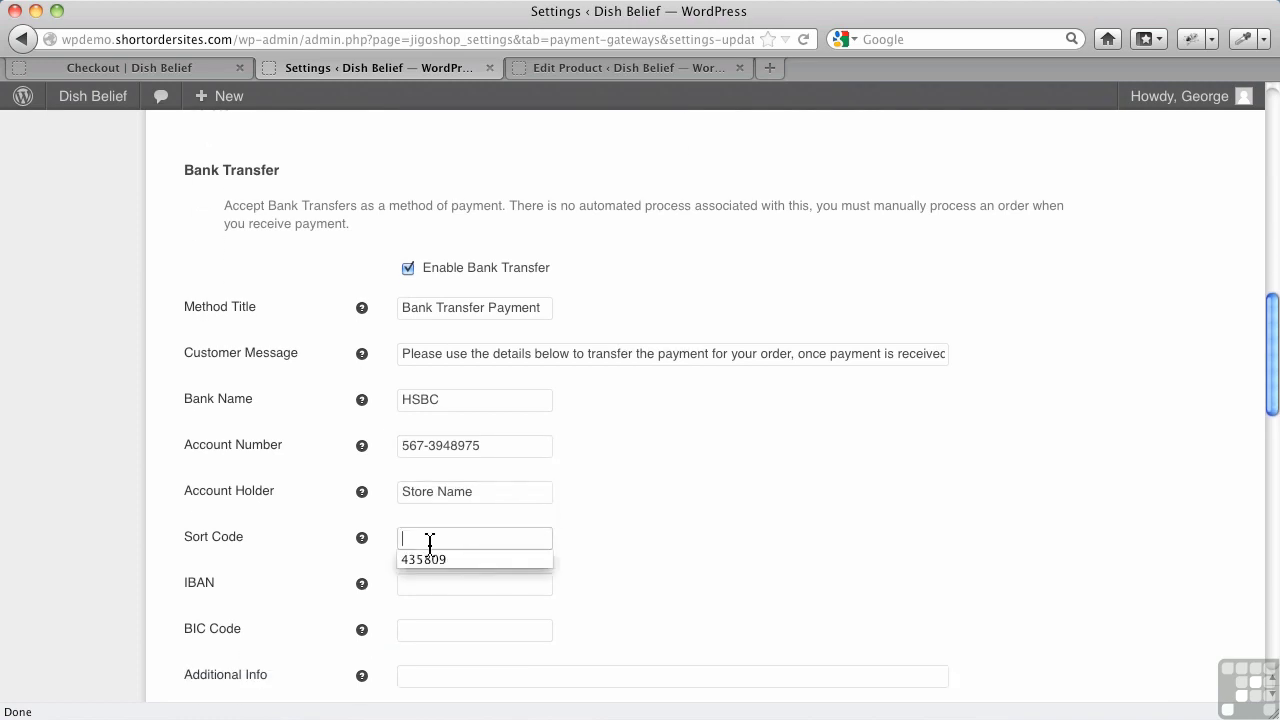
left_click(428, 559)
Save the payment gateway changes and reload the store's checkout page.
scroll(626, 543, "down", 10)
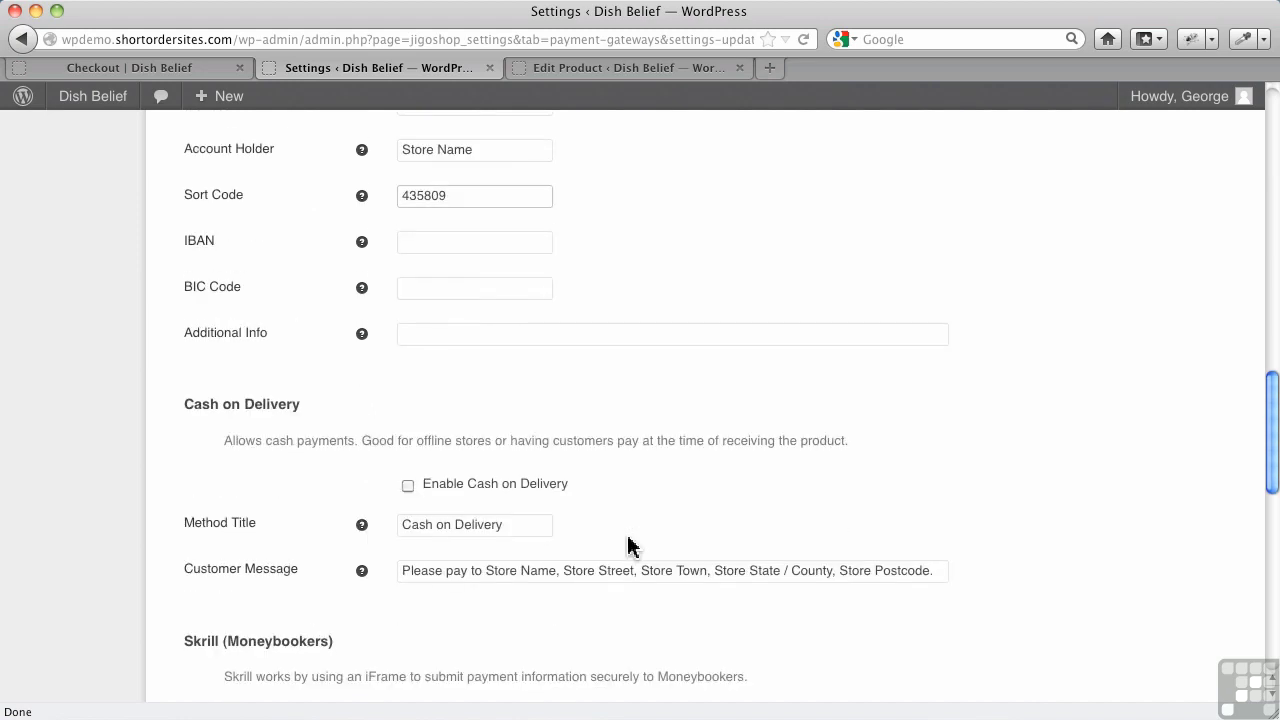
scroll(1020, 583, "down", 15)
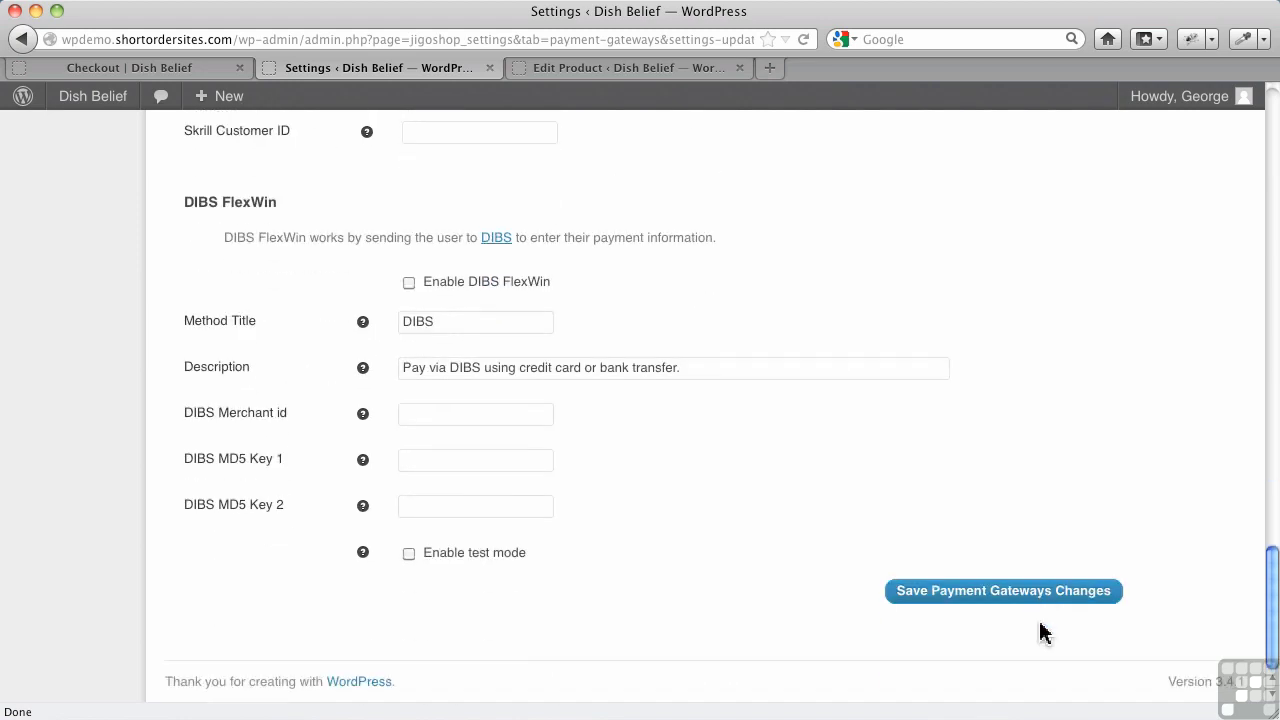
left_click(1025, 600)
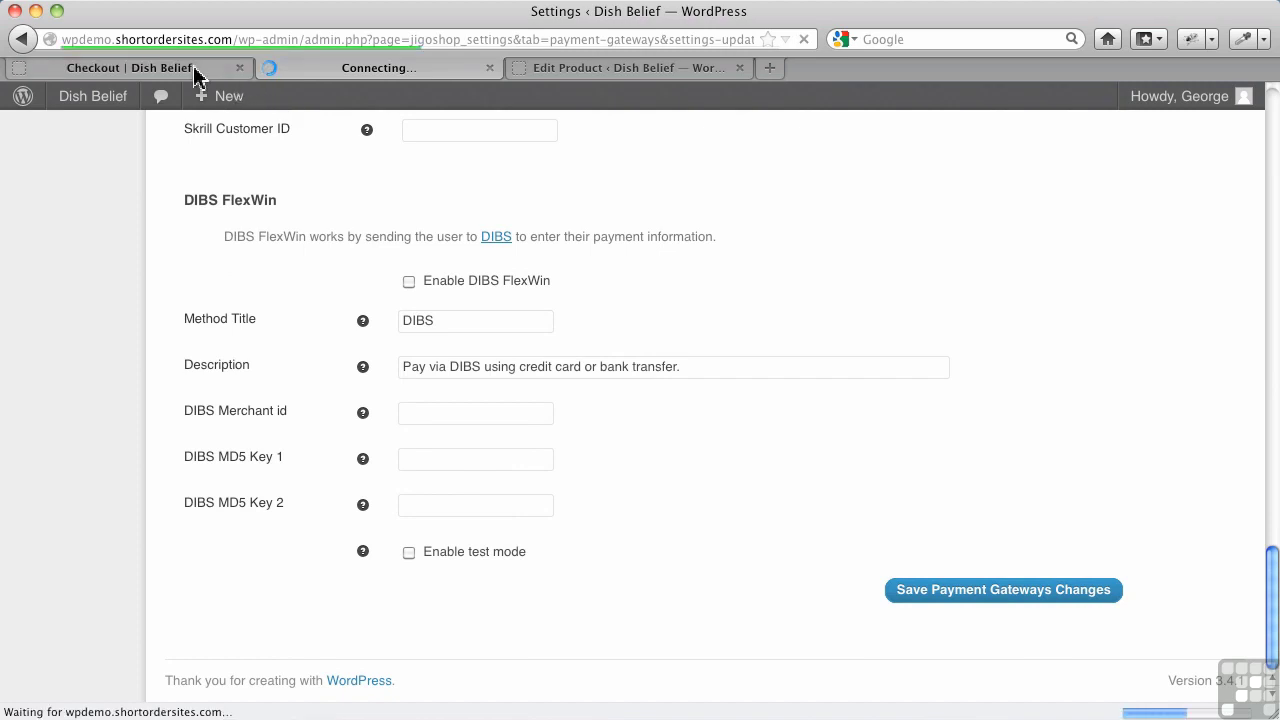
left_click(200, 67)
left_click(803, 40)
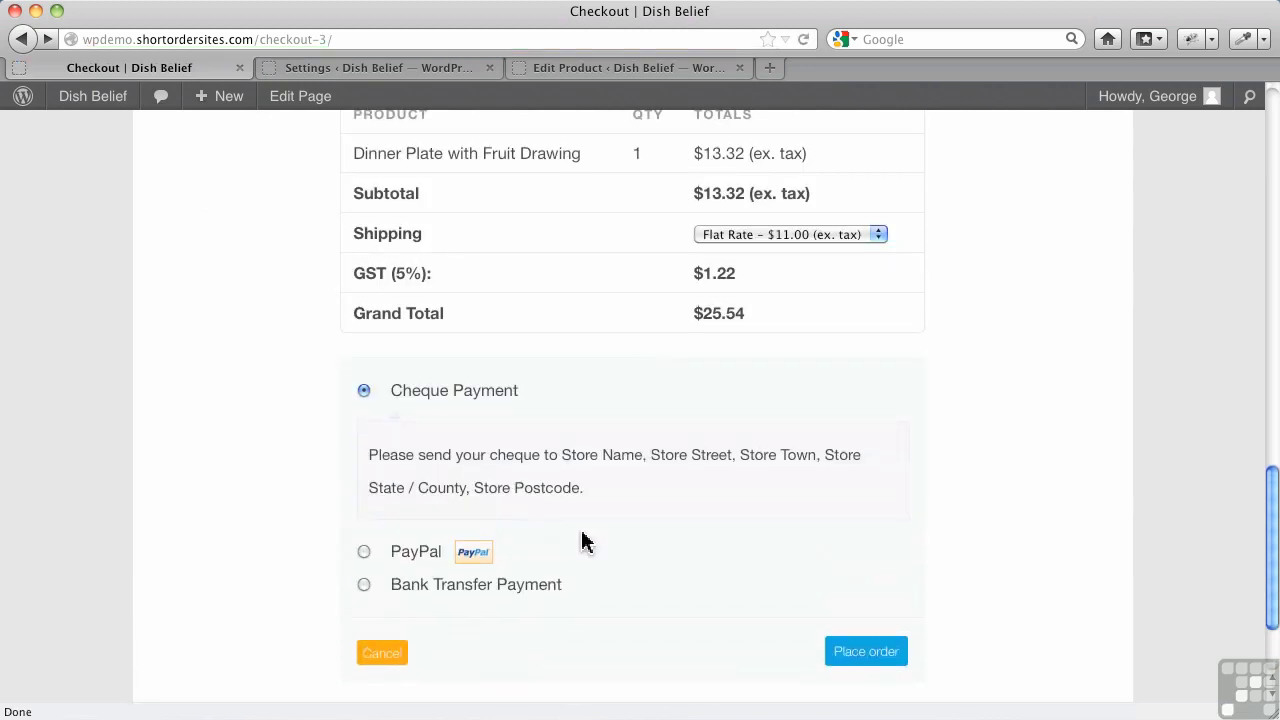
Select Bank Transfer Payment, PayPal, and Cheque Payment in turn to review the customer message each method gives.
scroll(585, 540, "down", 3)
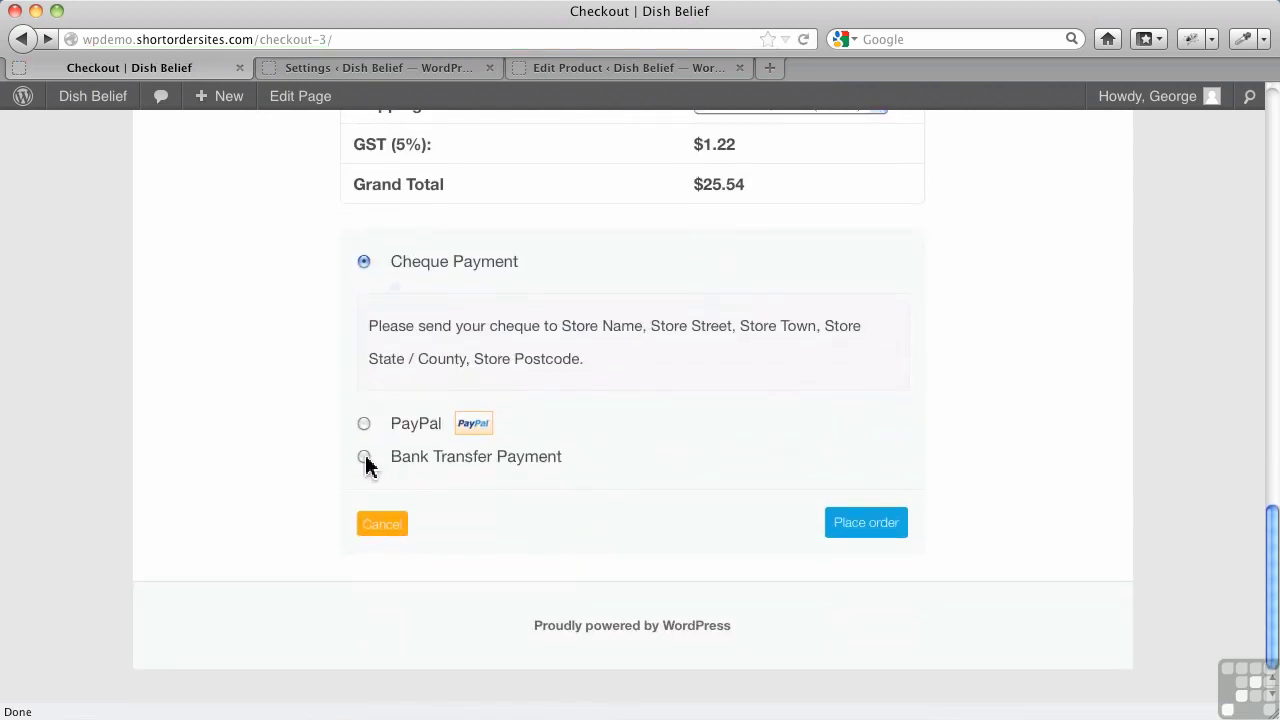
left_click(364, 457)
scroll(637, 597, "down", 2)
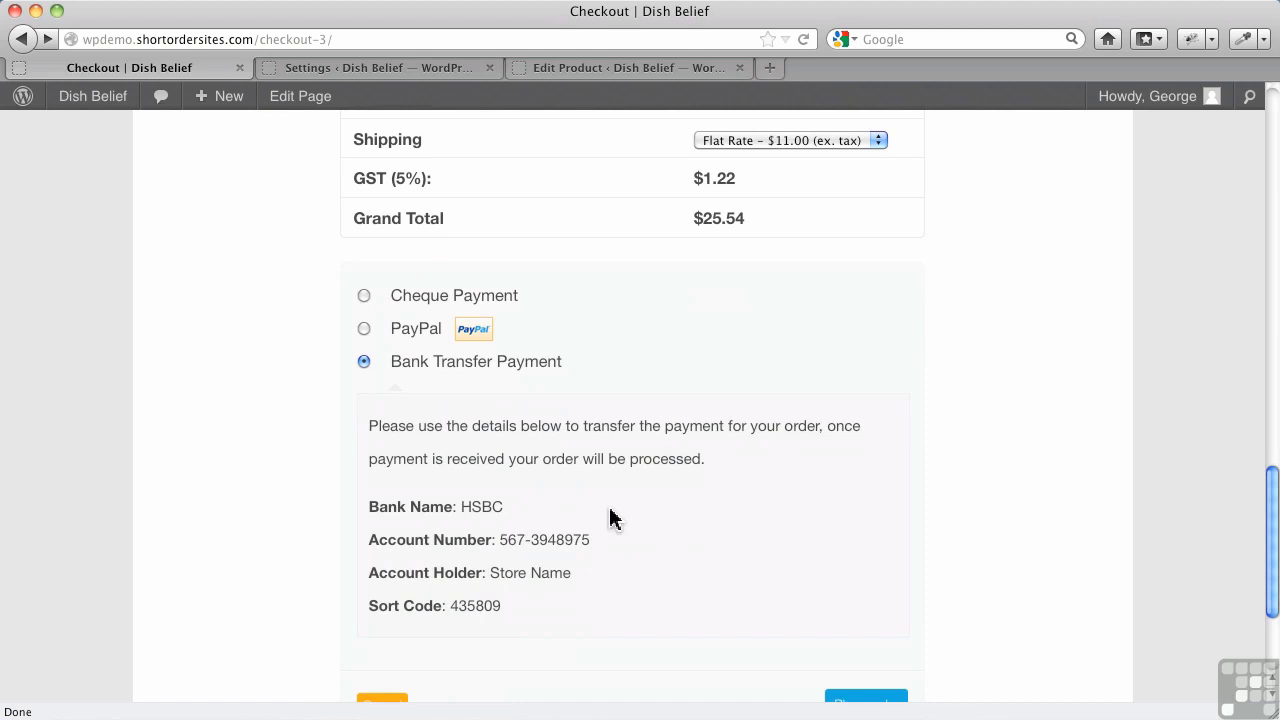
scroll(613, 518, "down", 1)
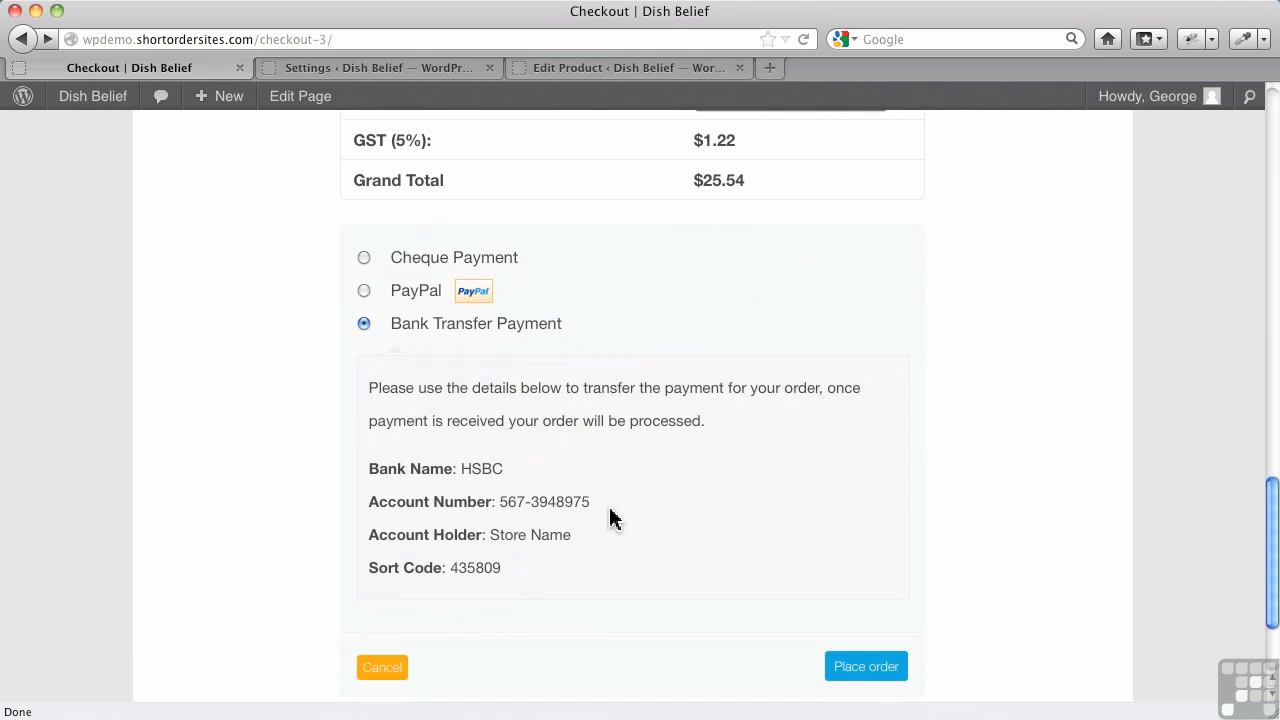
left_click(361, 293)
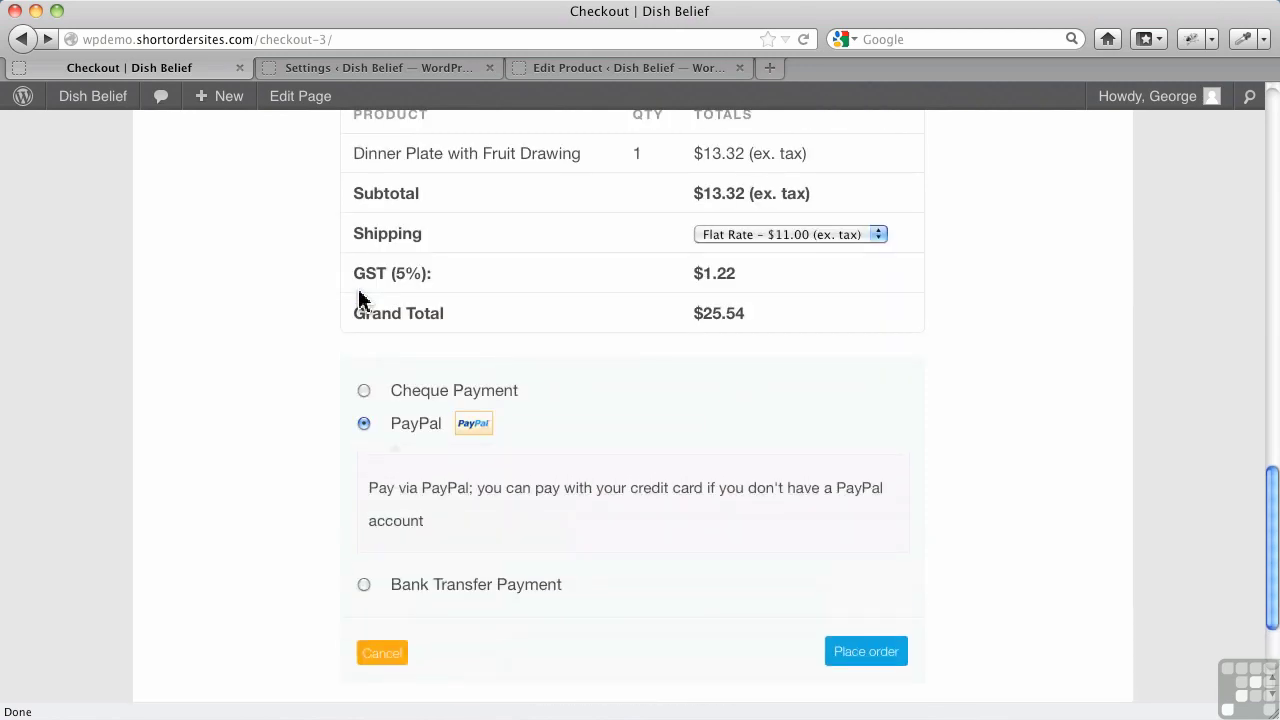
left_click(366, 394)
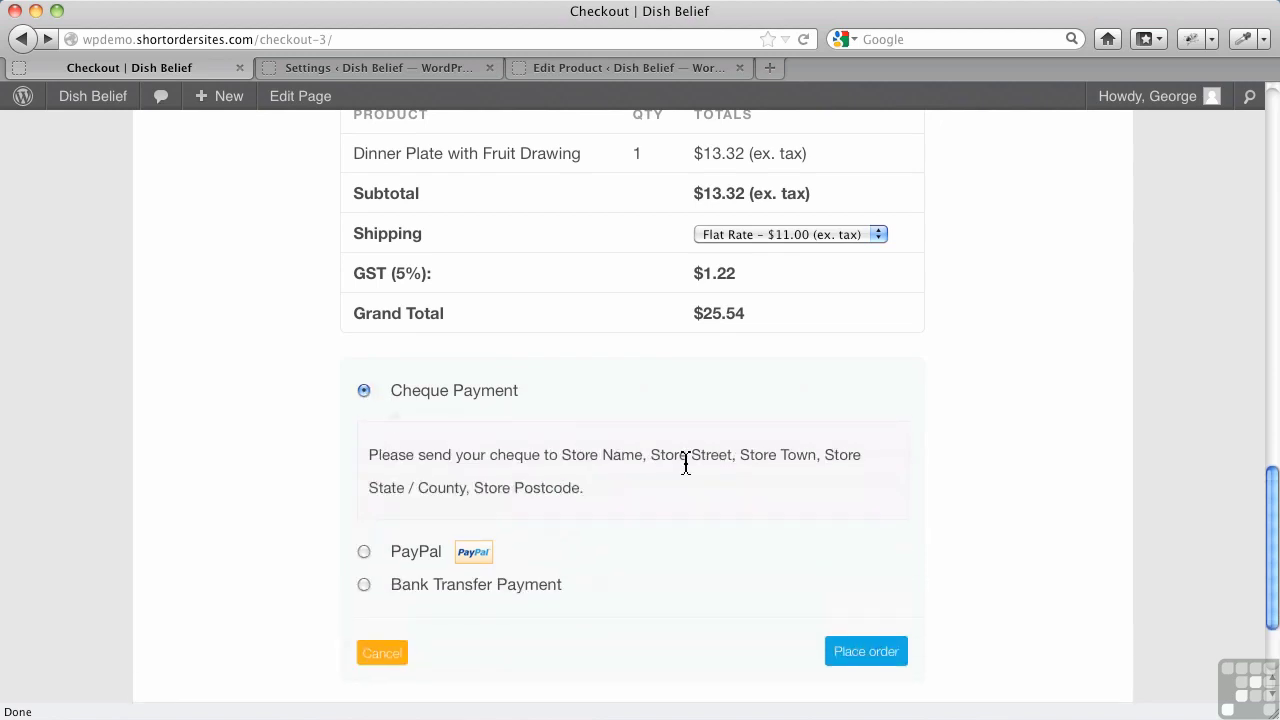
Review the remaining gateway settings, including Skrill and DIBS FlexWin, and return to the checkout page.
left_click(406, 72)
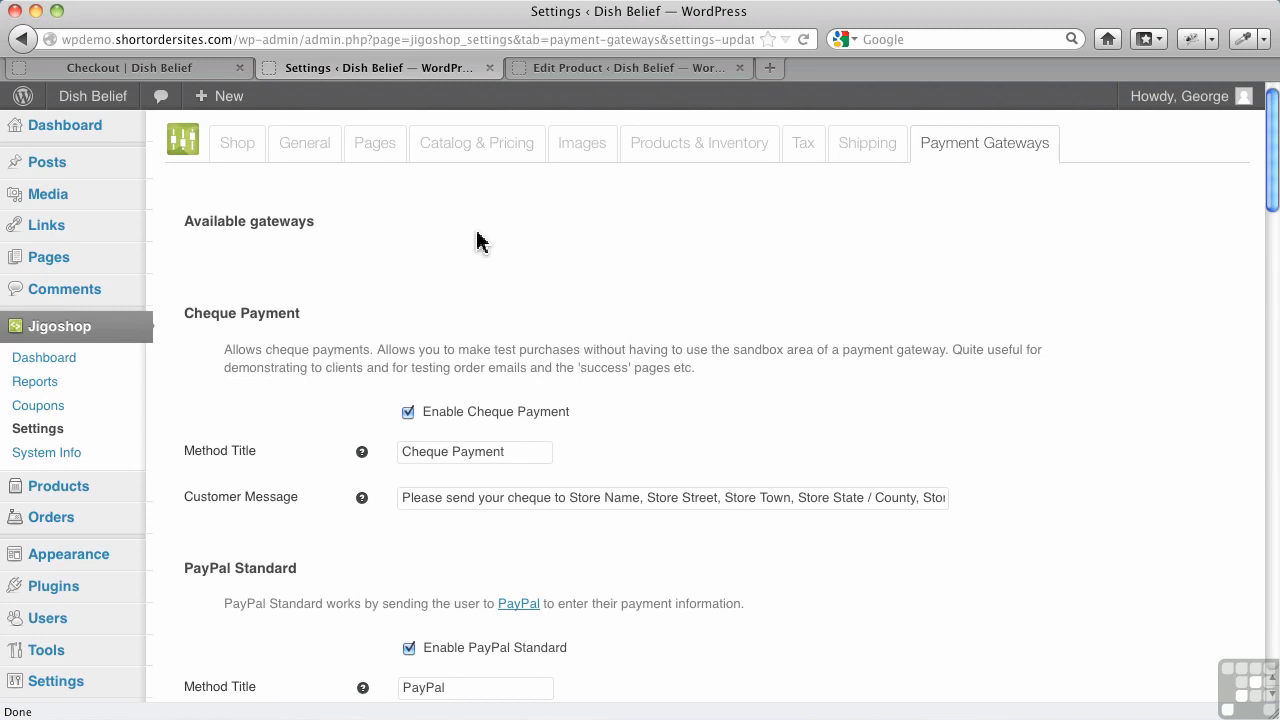
scroll(614, 497, "down", 15)
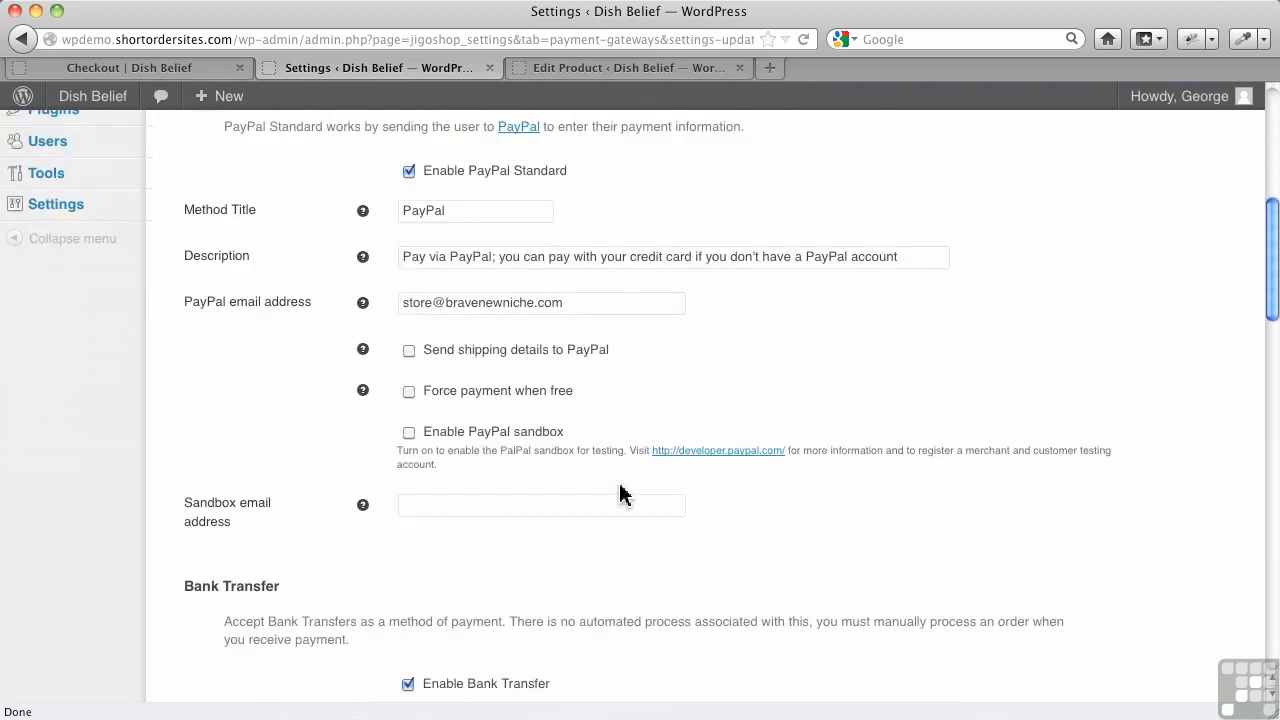
scroll(620, 494, "down", 8)
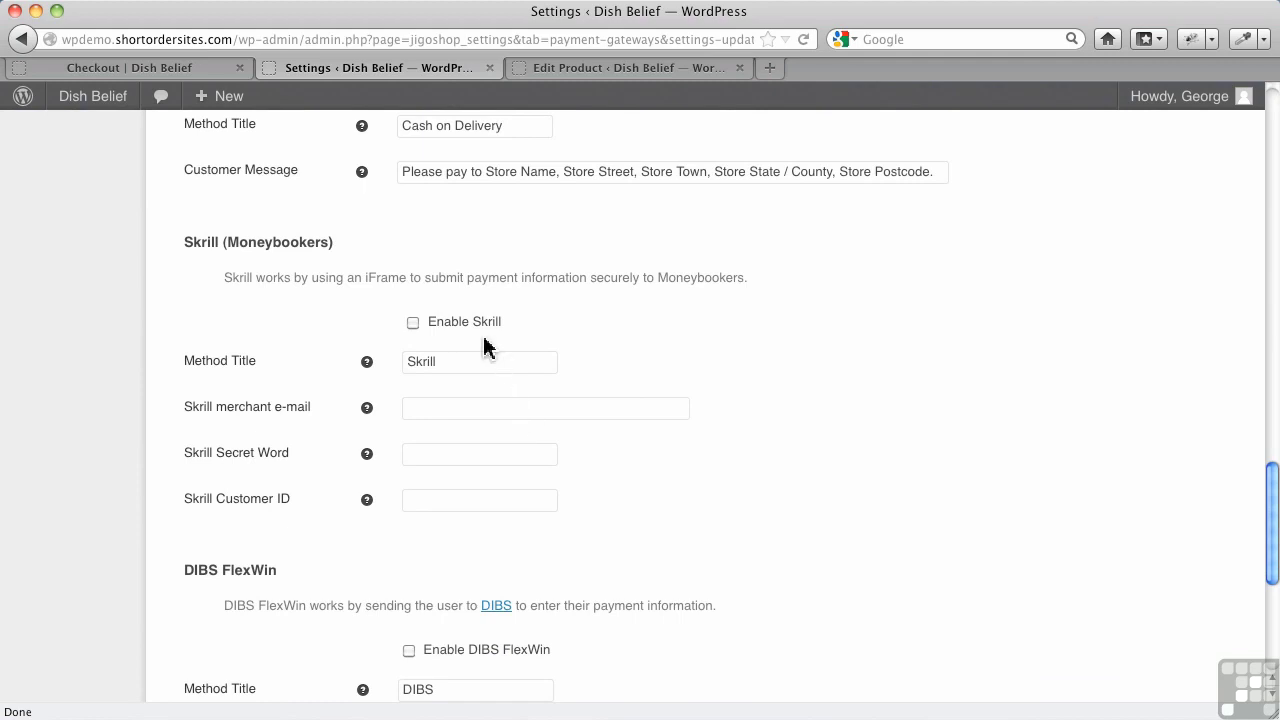
scroll(500, 420, "down", 4)
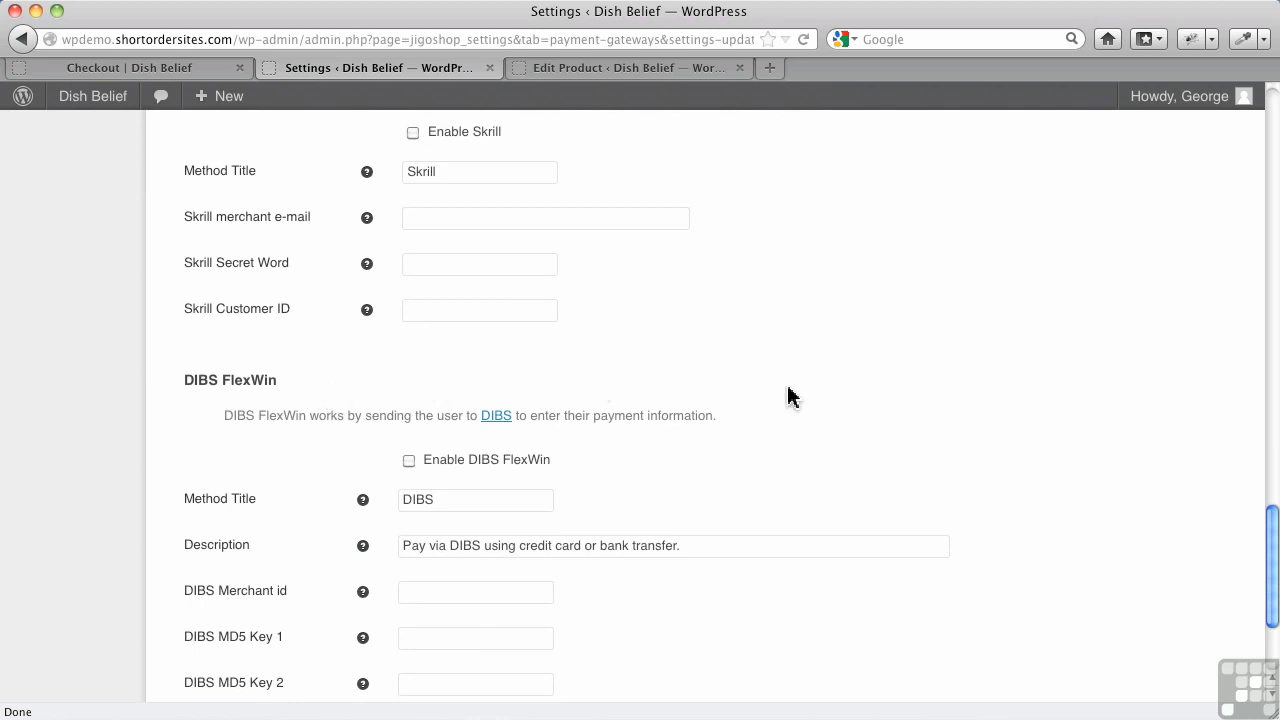
scroll(788, 397, "down", 1)
scroll(788, 397, "up", 5)
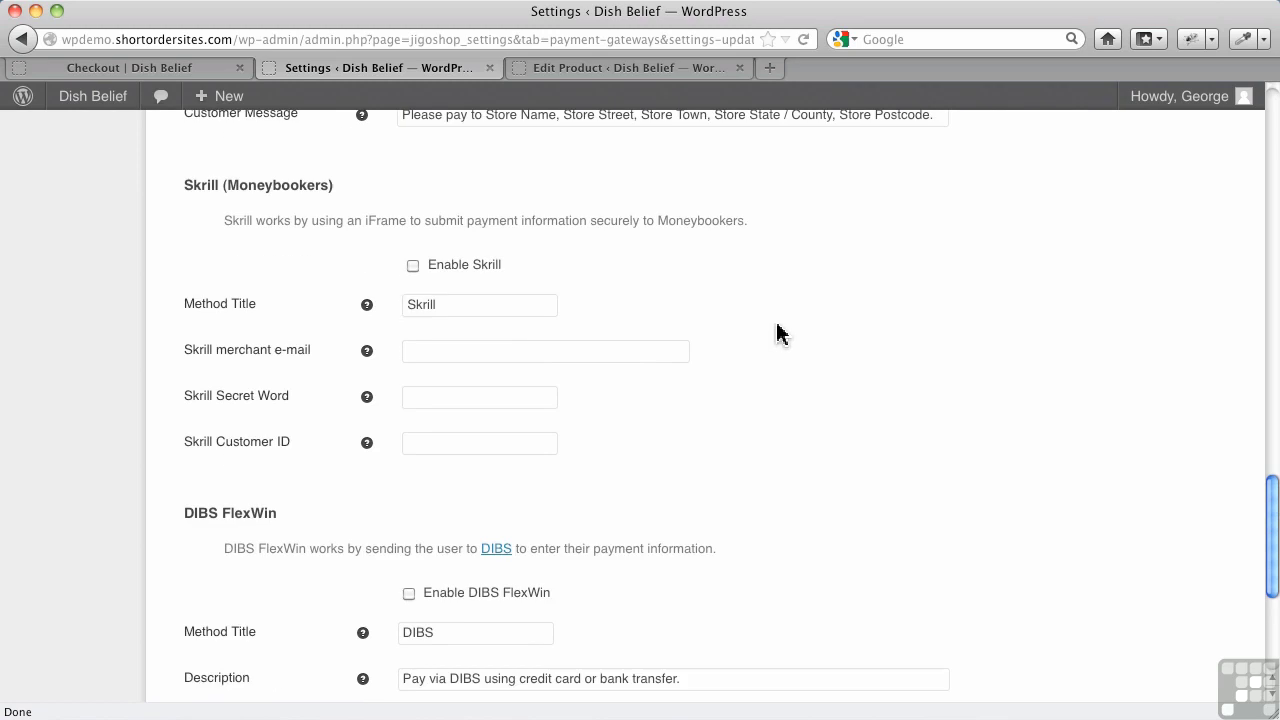
left_click(166, 70)
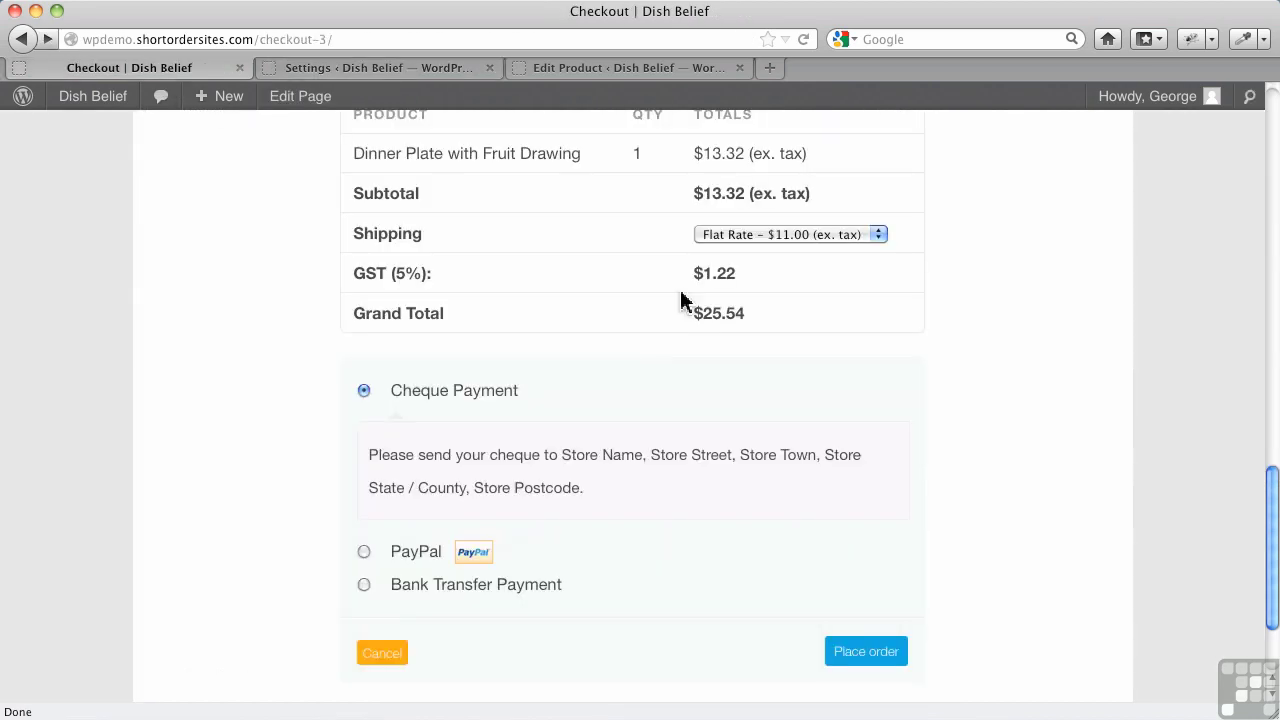